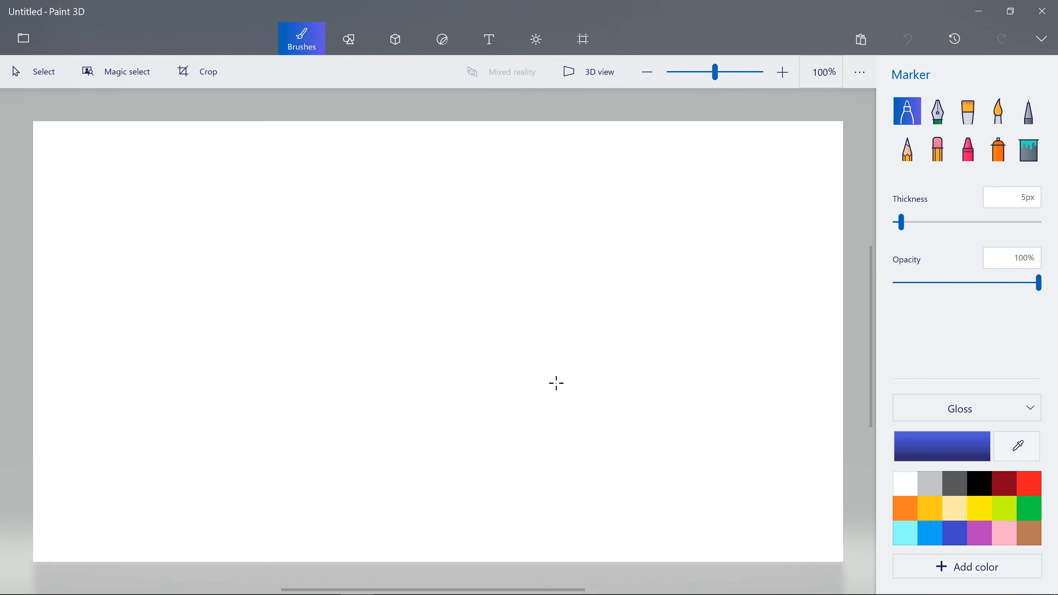
- Draw a made-up handwritten signature across the blank canvas with the black Marker at 10 px thickness
mouse_move(274, 292)
left_mouse_down()
mouse_move(307, 200)
mouse_move(537, 298)
left_mouse_up()
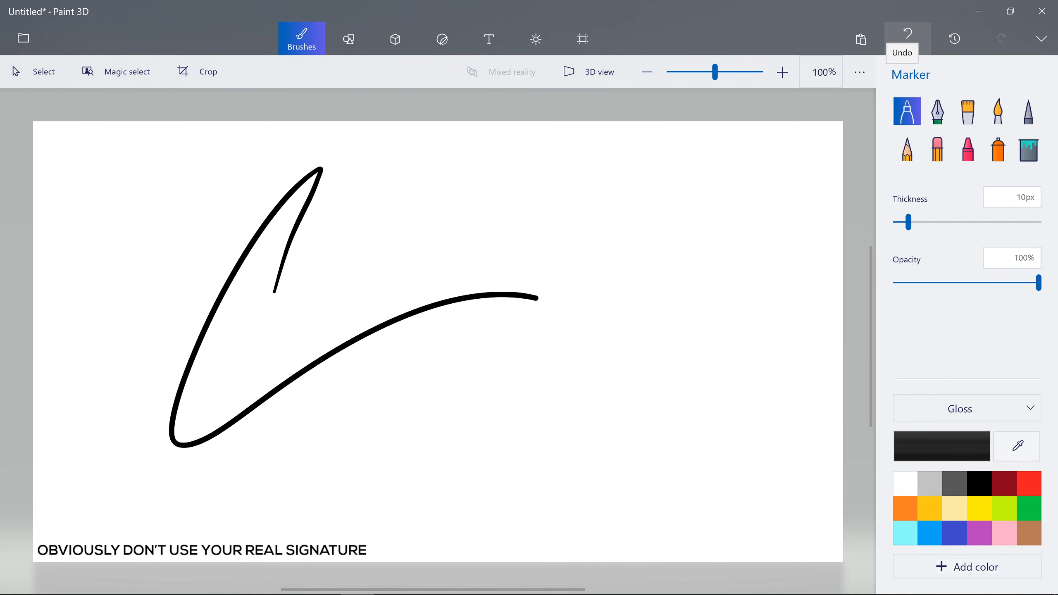
left_click_drag(291, 350, 325, 332)
left_click_drag(401, 227, 405, 330)
mouse_move(356, 229)
left_mouse_down()
mouse_move(408, 273)
mouse_move(687, 297)
left_mouse_up()
left_click_drag(474, 345, 513, 336)
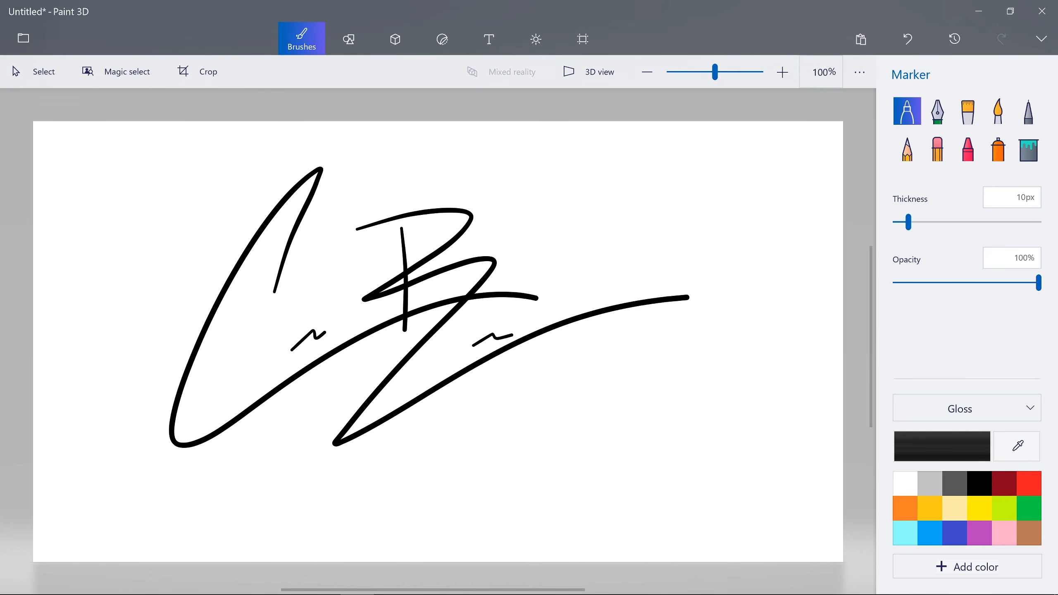
left_click(23, 38)
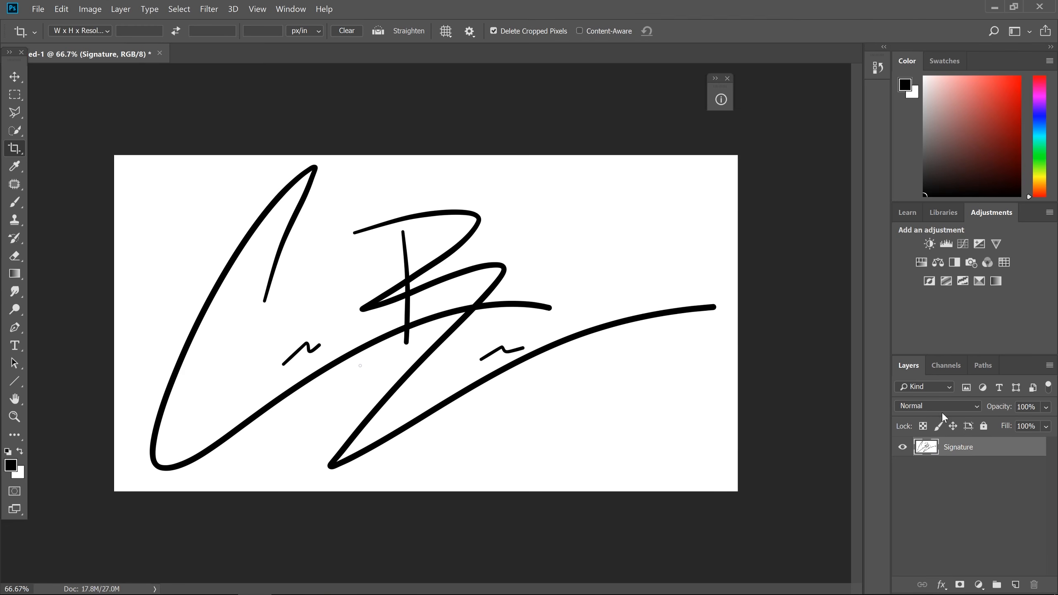
- In Photoshop, hide the Signature layer's white background by lowering This Layer's white Blend If limit to 109
double_click(928, 453)
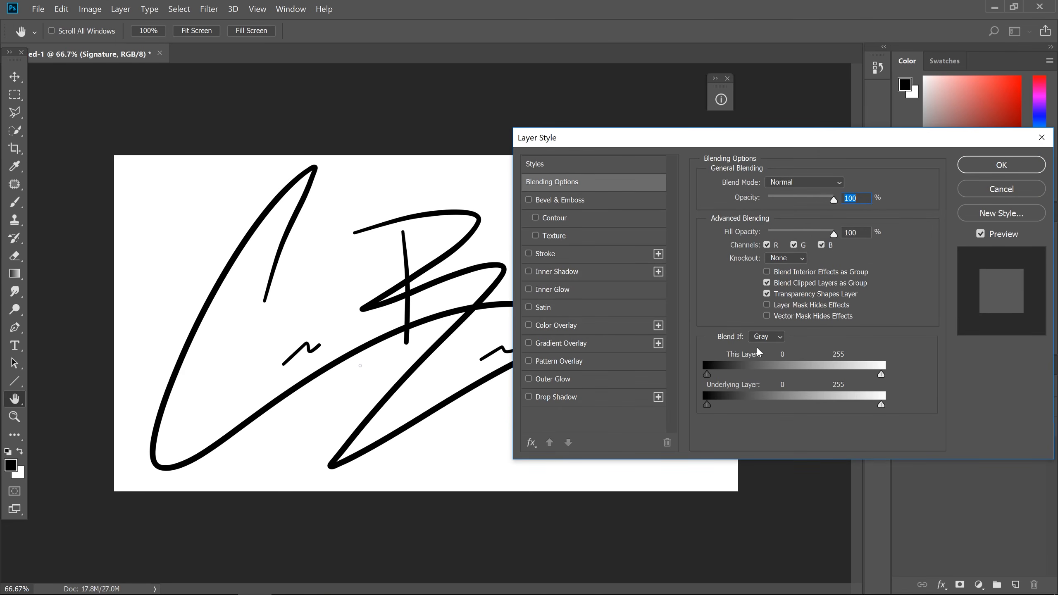
left_click_drag(882, 375, 881, 375)
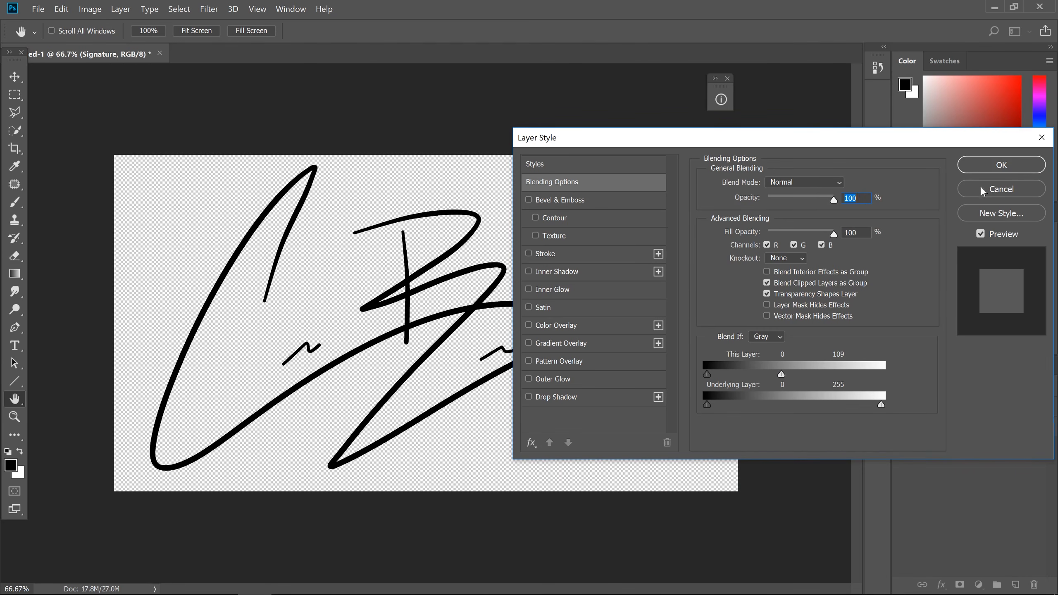
left_click(996, 171)
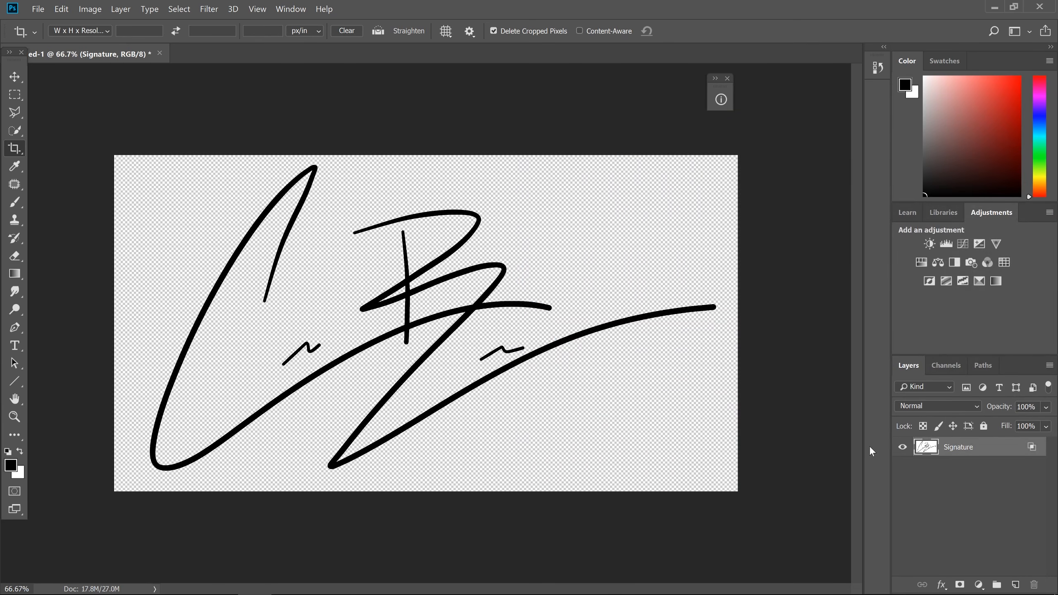
- Create an empty layer beneath the Signature layer and merge the two layers
left_click(1015, 584)
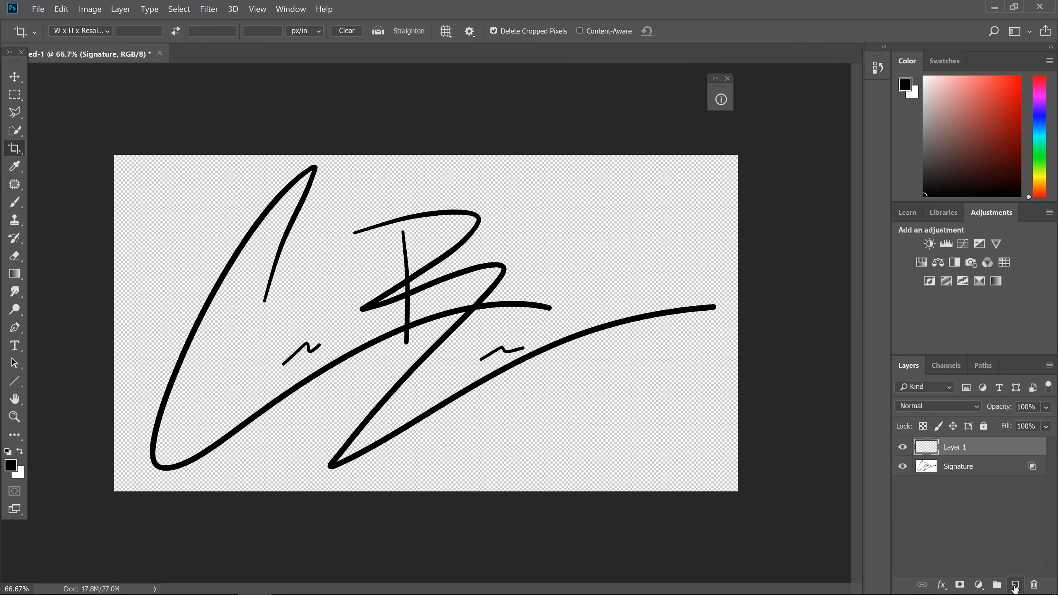
left_click_drag(965, 447, 967, 488)
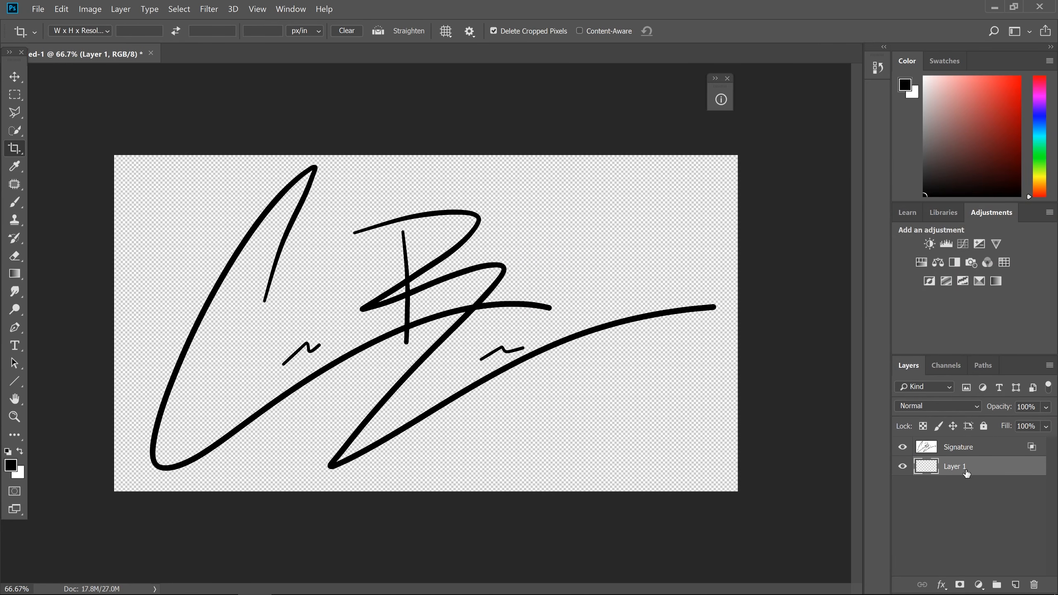
left_click(970, 450, "shift")
right_click(970, 450)
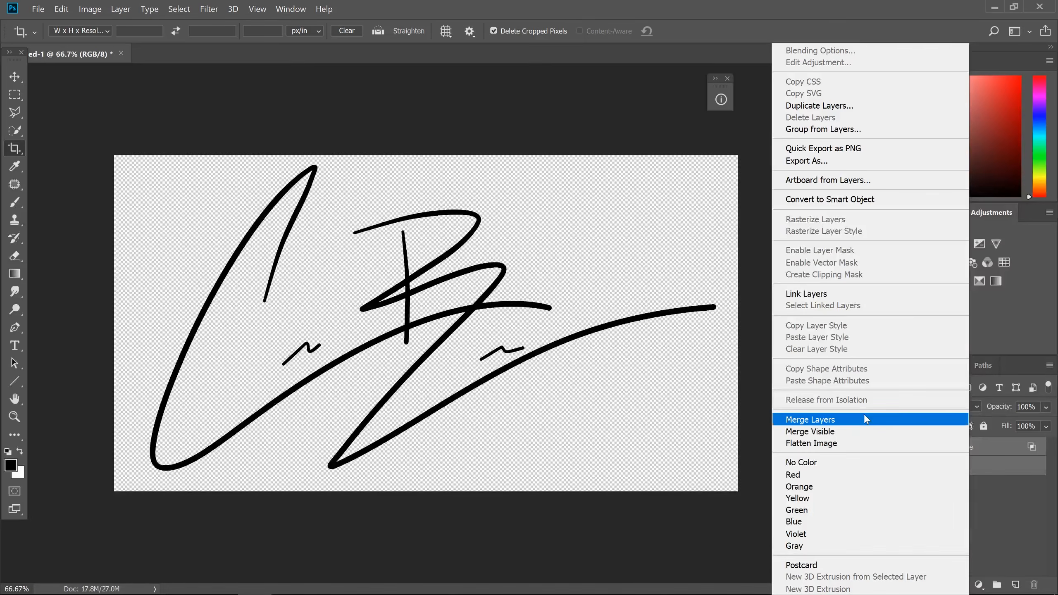
left_click(864, 419)
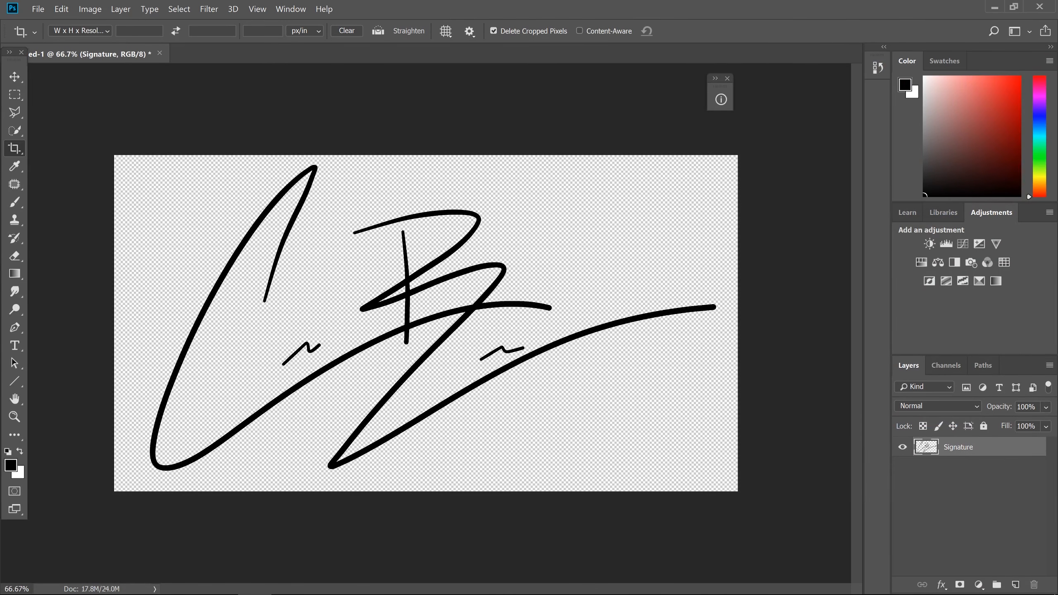
- Invert the signature's colour from black to white, then load the layer's outline as a selection and deselect it
left_click(90, 9)
mouse_move(126, 41)
left_click(250, 187)
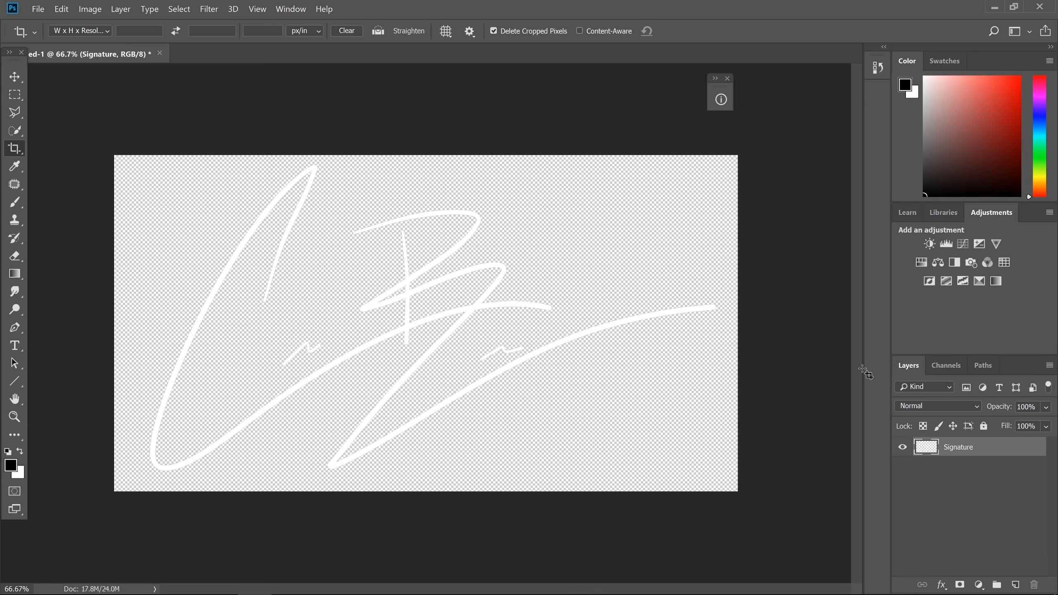
left_click(934, 450, "ctrl")
key("ctrl+d")
- Export the transparent white signature with Quick Export as PNG
left_click(42, 6)
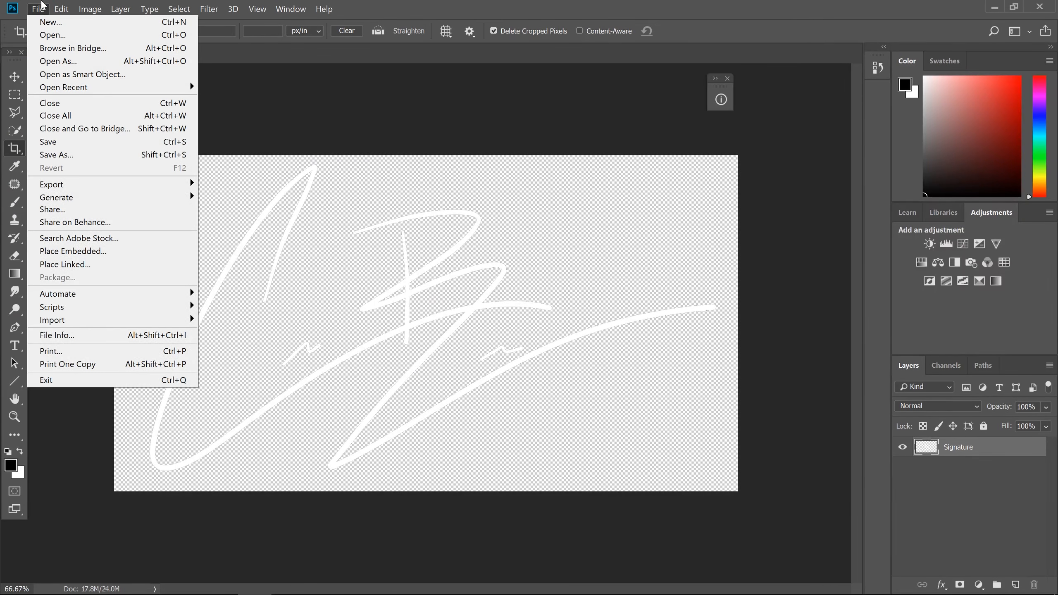
mouse_move(103, 185)
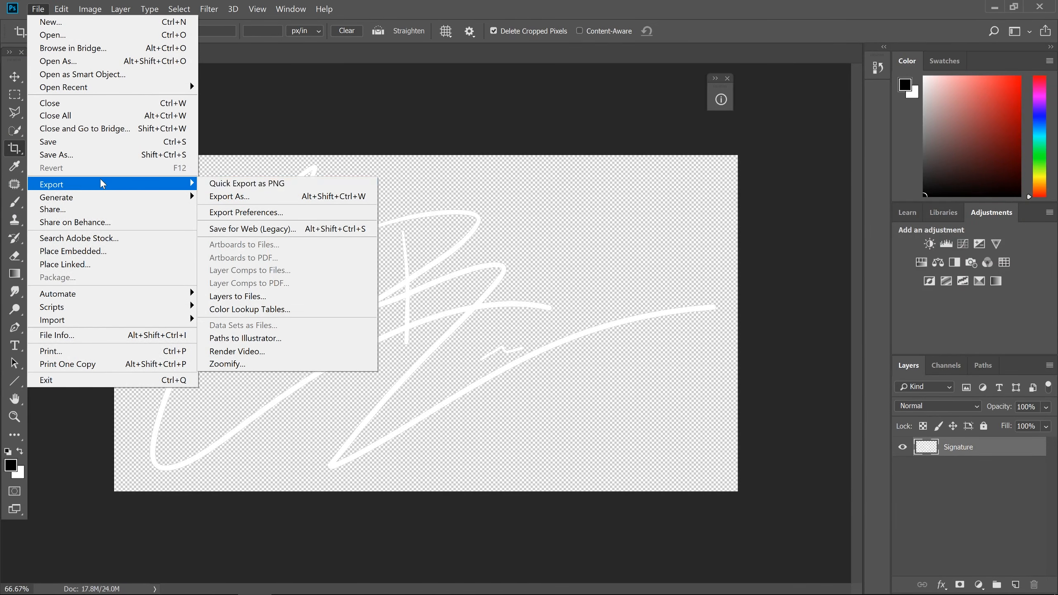
left_click(219, 187)
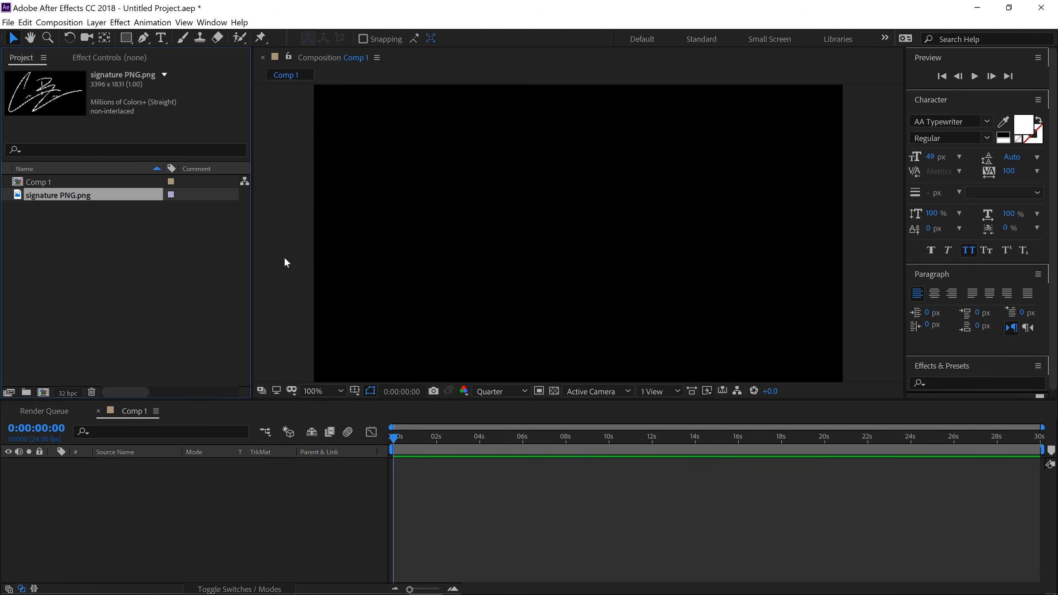
left_click(59, 21)
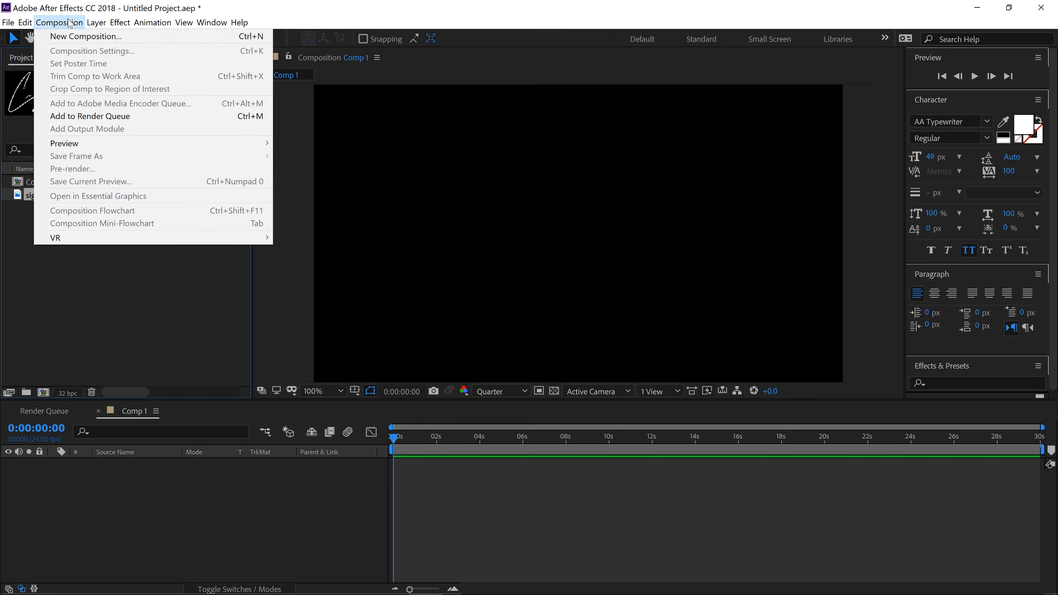
left_click(329, 16)
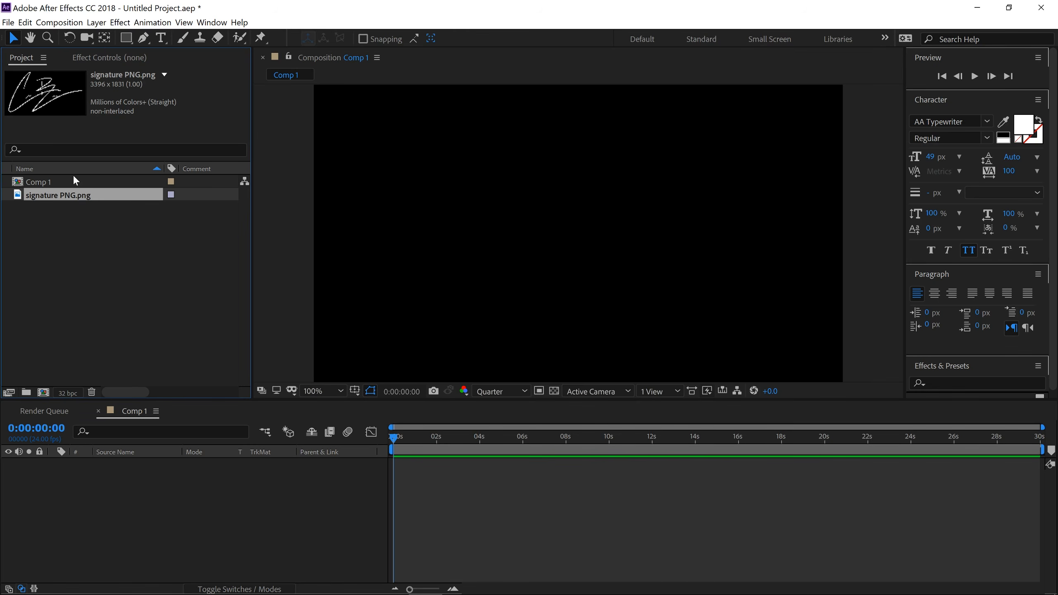
- In After Effects, add signature PNG.png to the Comp 1 timeline and scale the layer to 29%
left_click_drag(97, 496, 97, 496)
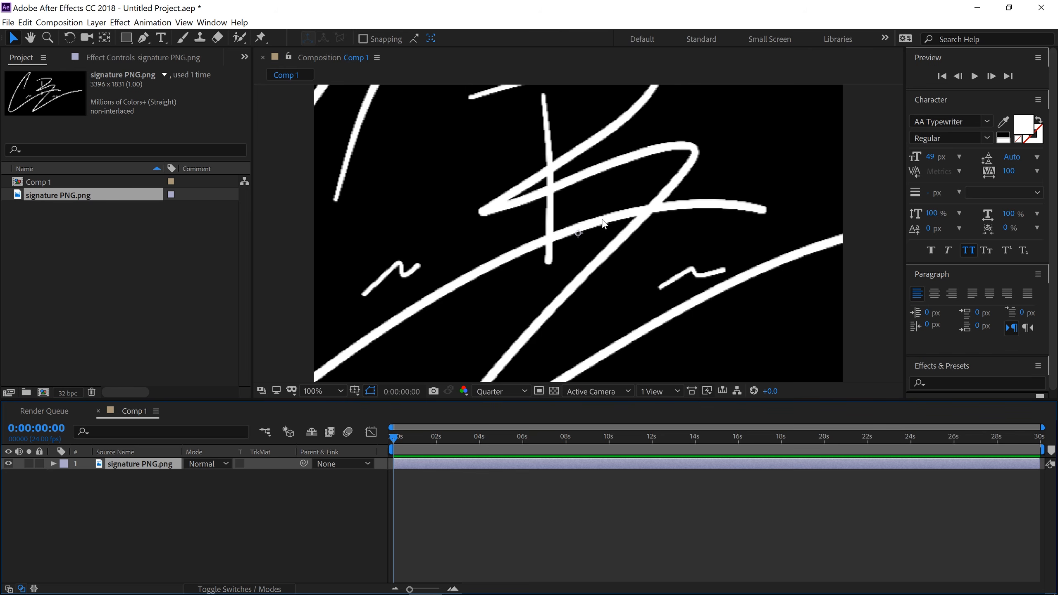
left_click(53, 463)
left_click(65, 477)
left_click(205, 511)
type("40")
key("Return")
left_click_drag(183, 515, 179, 515)
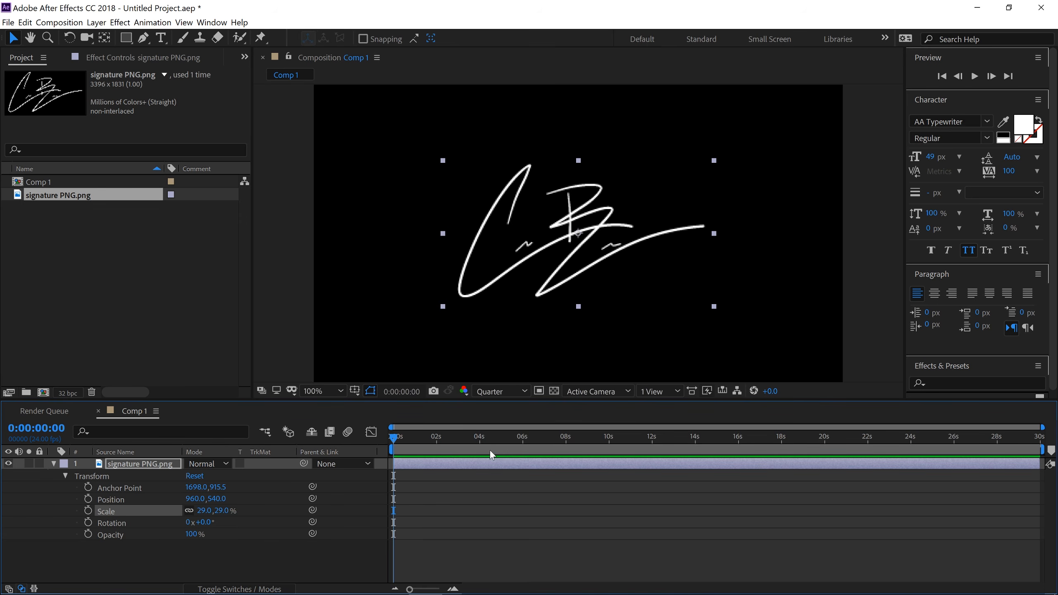
- Set the composition preview resolution to Full
left_click(511, 392)
left_click(501, 405)
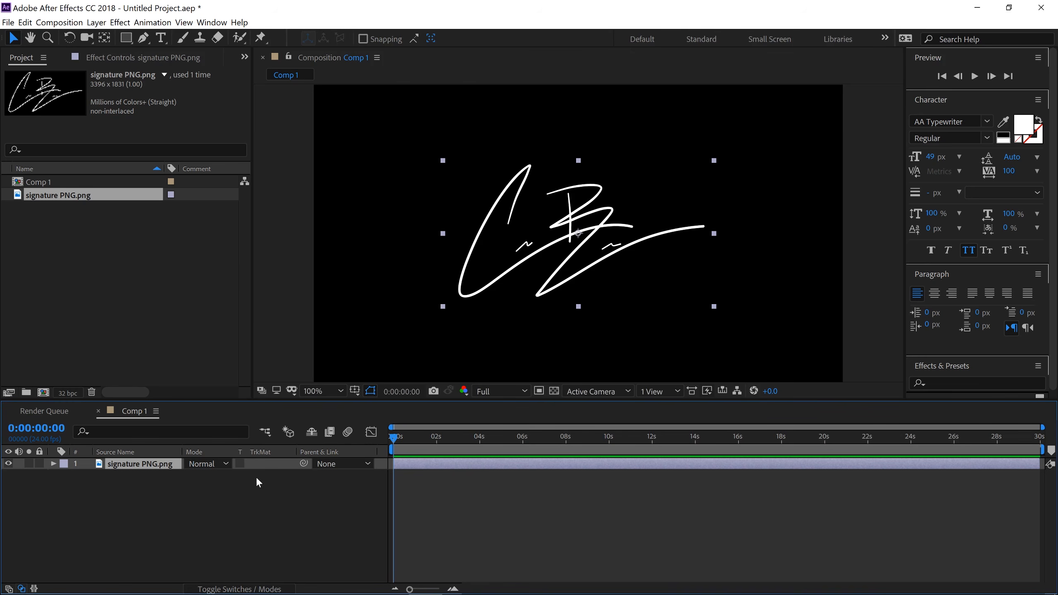
- Start a Pen tool mask path on the signature layer just below the C's free inner end and follow the stroke upward
left_click(143, 37)
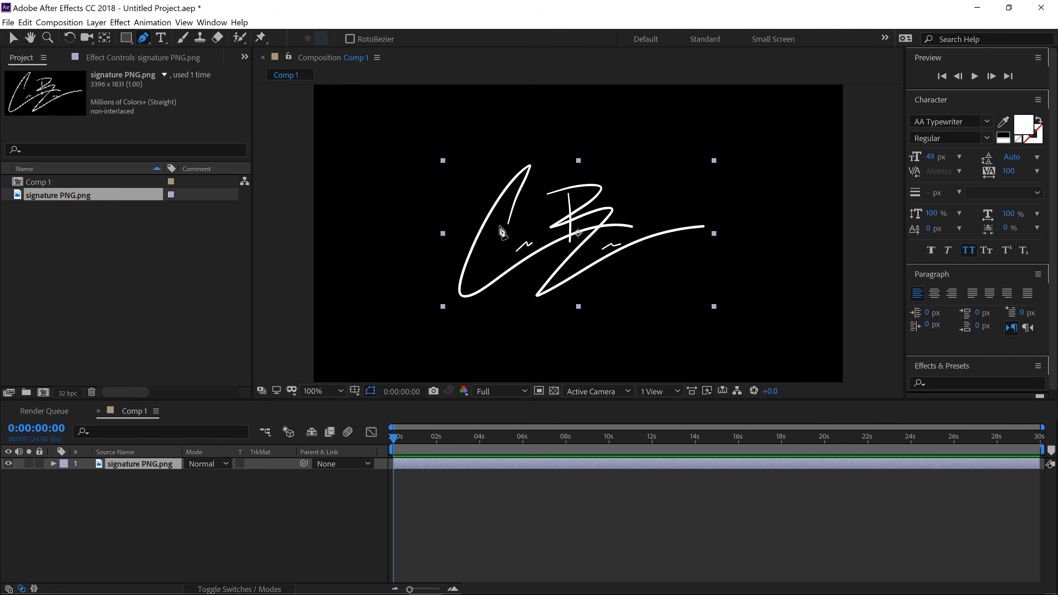
scroll(504, 235, "up", 4)
scroll(394, 221, "up", 1)
key("space")
left_click_drag(461, 239, 710, 263)
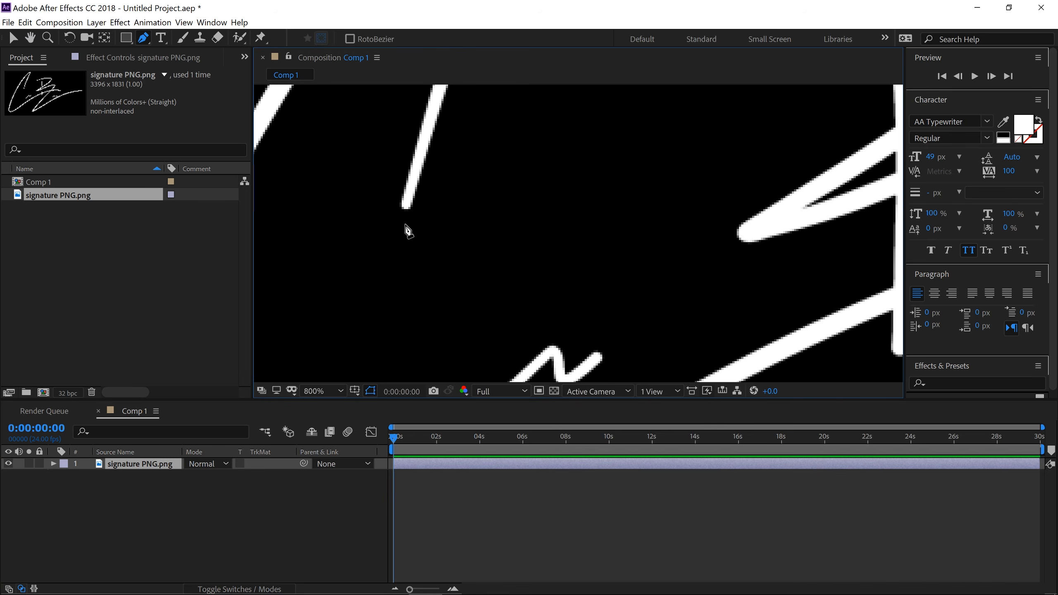
scroll(407, 231, "up", 1)
left_click_drag(373, 236, 652, 268)
key("g")
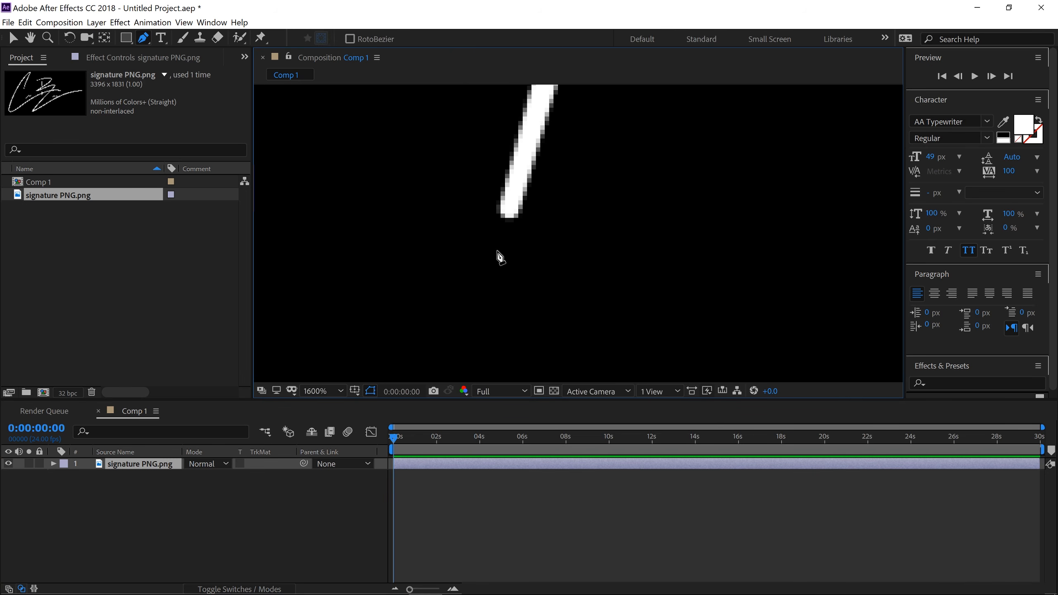
left_click(498, 252)
left_click(513, 203)
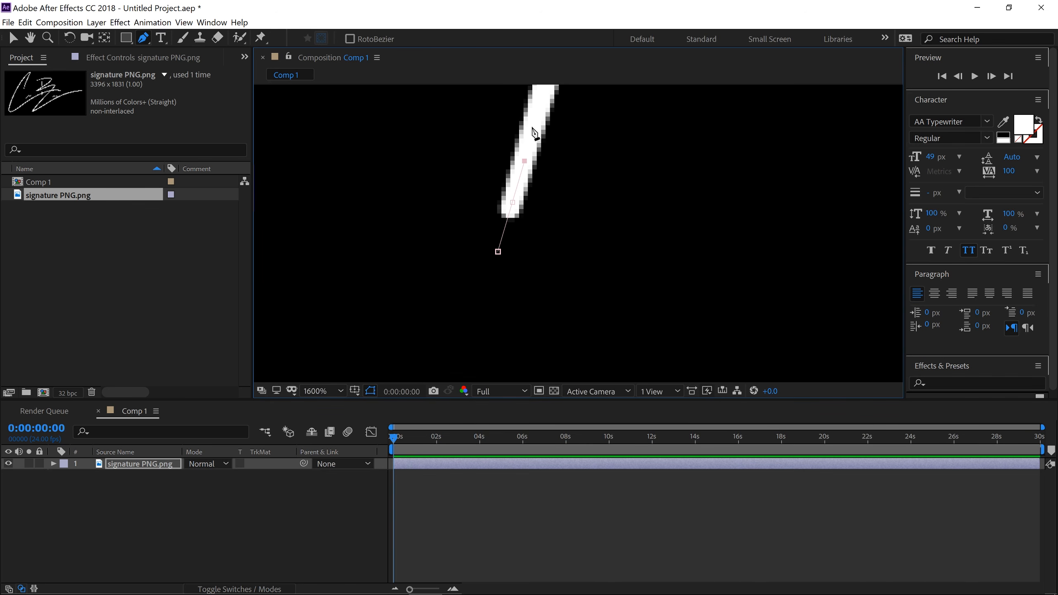
key("space")
mouse_move(543, 120)
left_mouse_down()
mouse_move(543, 180)
mouse_move(491, 218)
left_mouse_up()
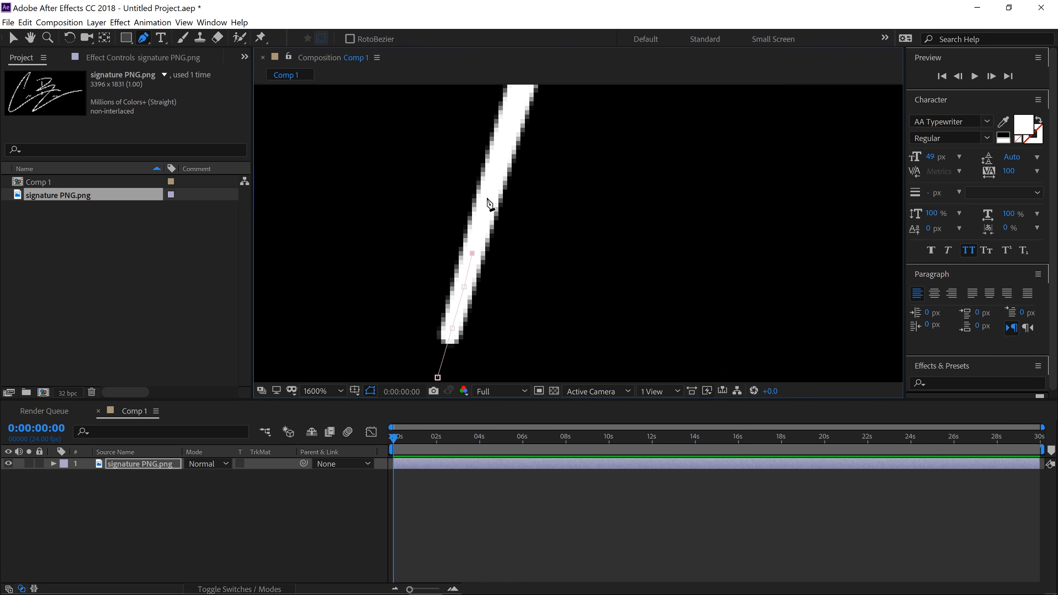
scroll(489, 204, "down", 2)
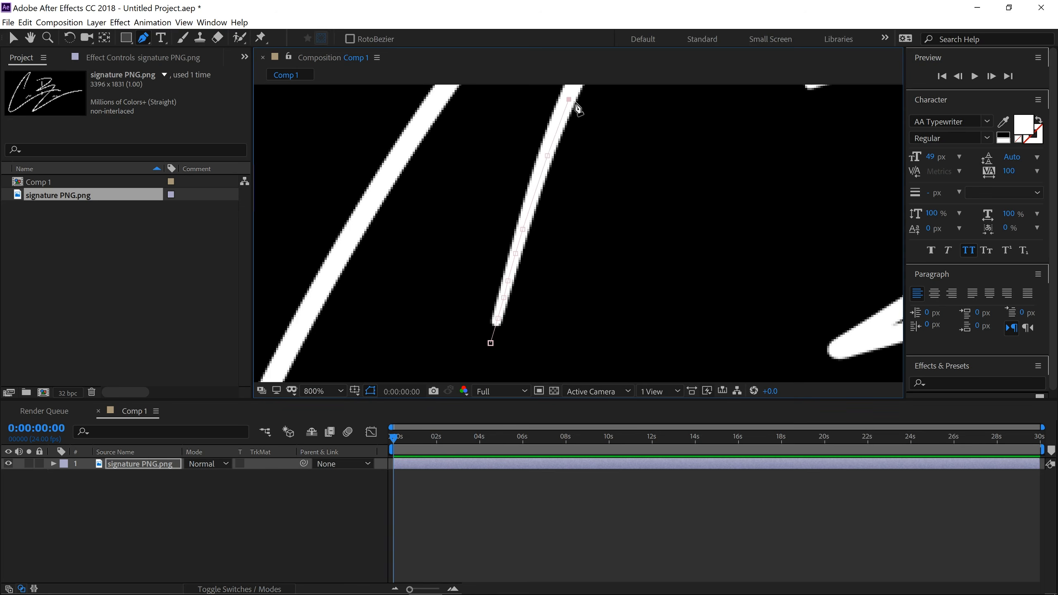
- Continue the mask path along the centre of the C's short inner stroke up to its pointed tip
left_click(498, 203)
left_click(522, 157)
left_click(547, 105)
left_click_drag(585, 123, 530, 243)
left_click(513, 178)
left_click(522, 149)
left_click(530, 130)
left_click(527, 121)
- Trace the mask path from the C's tip down its long outer stroke to the bottom curve
left_click(400, 225)
left_click_drag(379, 269, 475, 175)
left_click(453, 180)
left_click(411, 237)
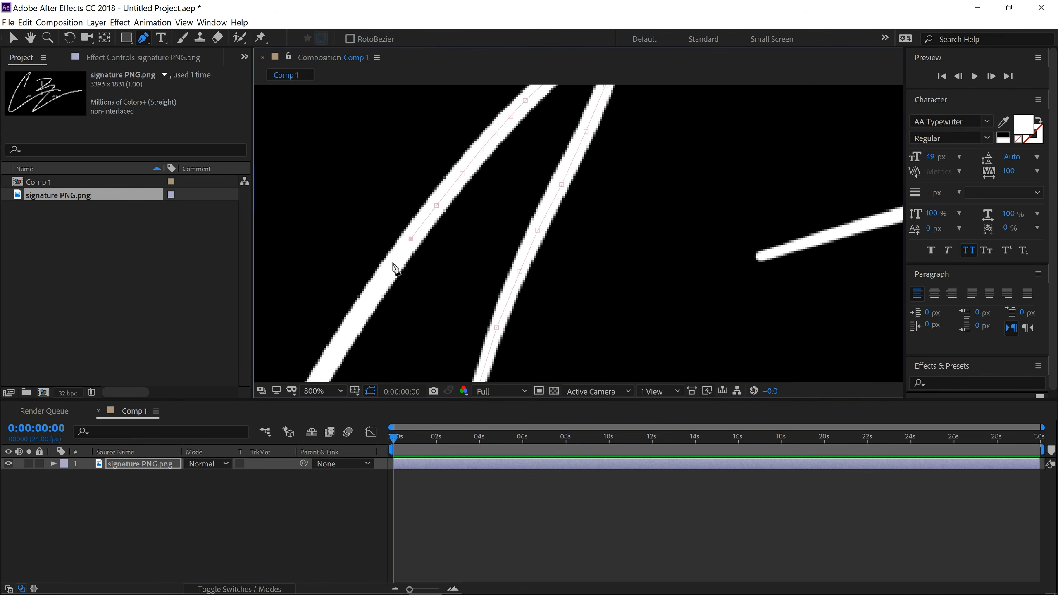
left_click(390, 268)
left_click(368, 301)
left_click(352, 330)
left_click_drag(401, 277, 465, 198)
left_click(379, 303)
left_click_drag(358, 348, 460, 184)
left_click(425, 253)
left_click(387, 336)
left_click_drag(377, 368, 452, 150)
left_click(421, 228)
left_click_drag(375, 373, 386, 191)
left_click(383, 222)
left_click(380, 265)
- Trace the mask path along the C's rising tail and place a point just beyond its end
left_click(495, 292)
left_click(590, 236)
left_click(683, 168)
left_click(752, 119)
left_click_drag(736, 174, 461, 332)
left_click(556, 221)
left_click(657, 156)
left_click_drag(756, 110, 489, 279)
left_click(552, 225)
left_click(652, 178)
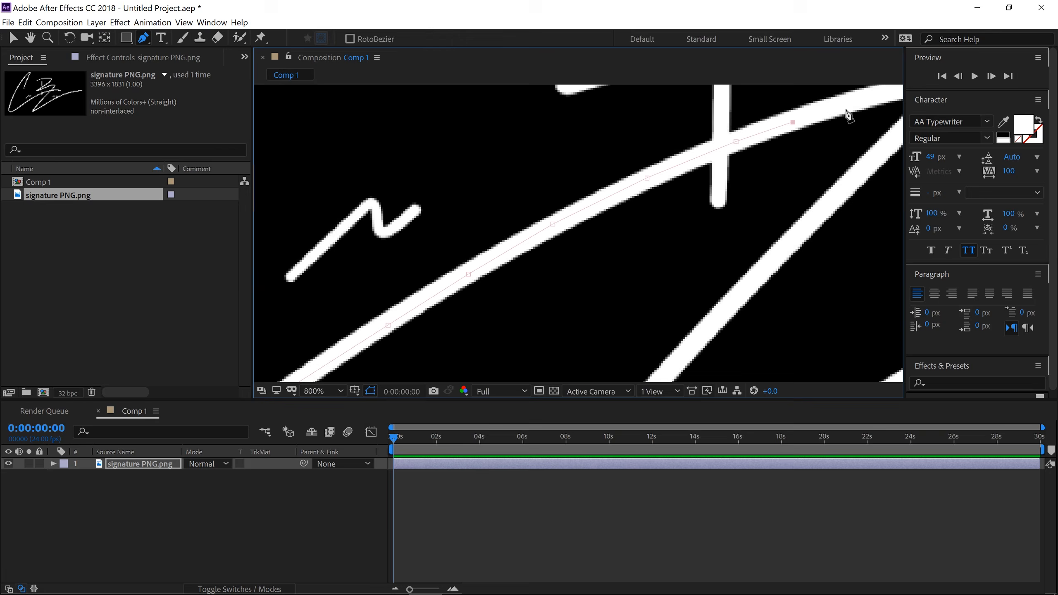
left_click_drag(854, 109, 542, 207)
left_click(629, 179)
left_click(712, 170)
left_click(784, 166)
left_click_drag(800, 196, 527, 201)
left_click(558, 172)
left_click(598, 179)
left_click(622, 184)
left_click(679, 193)
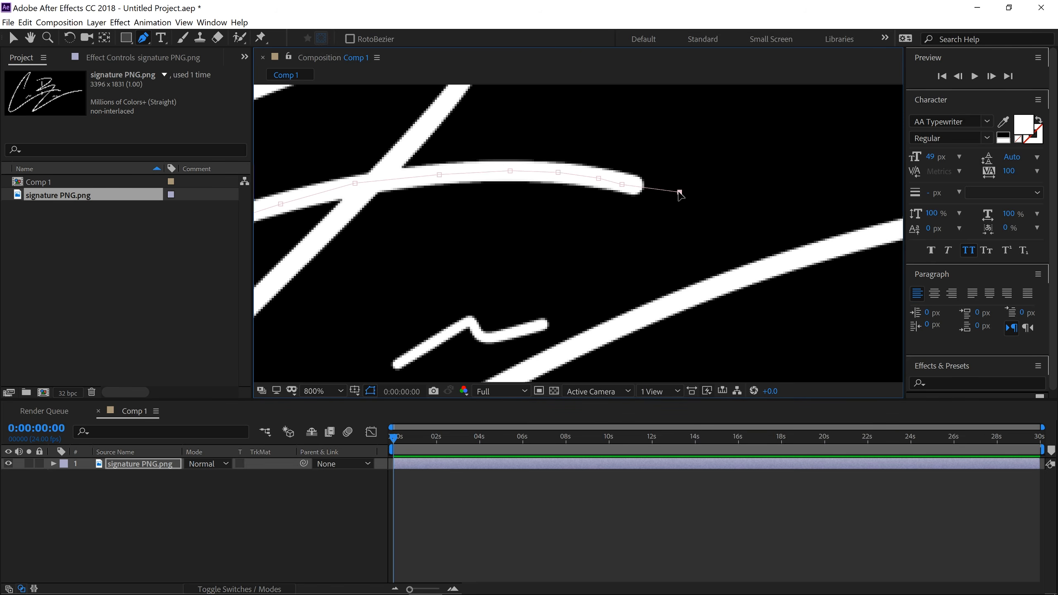
- Route the mask path through empty space around and above the B, down to beside the small squiggle inside the C
scroll(680, 193, "down", 2)
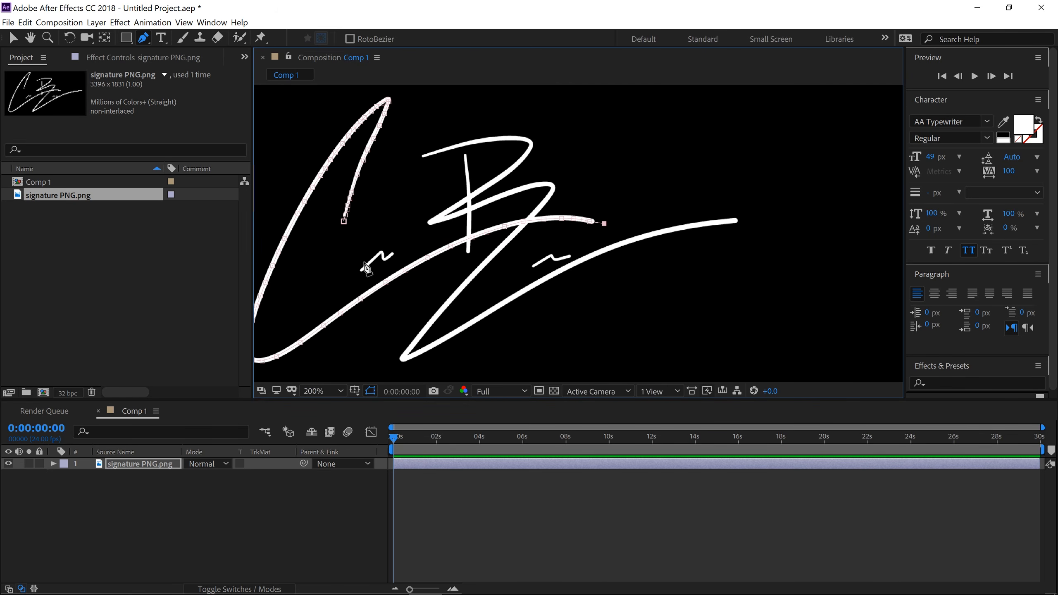
left_click(621, 183)
left_click(615, 147)
left_click(582, 118)
left_click(532, 110)
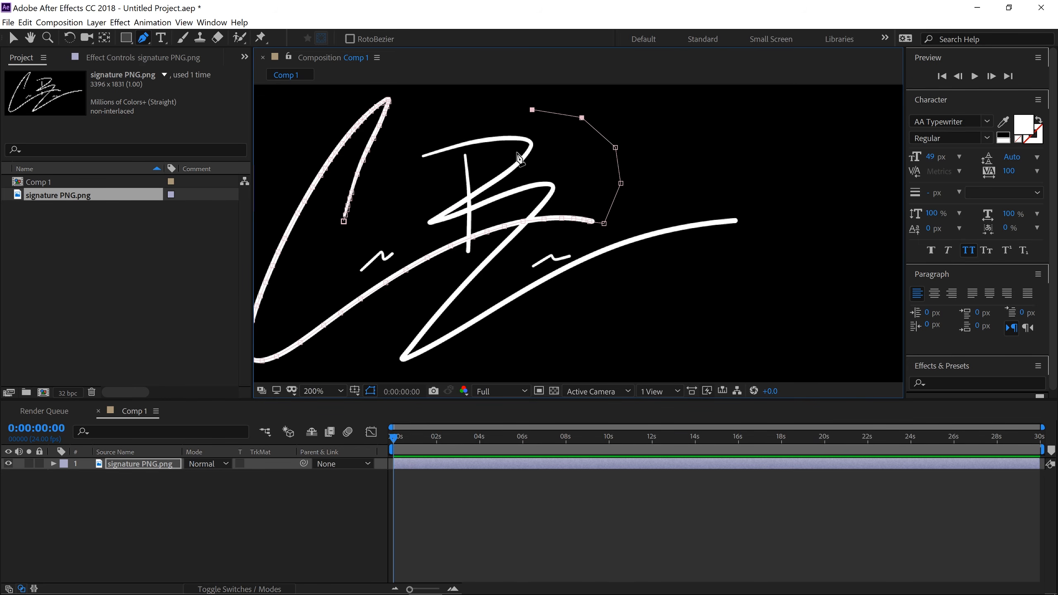
left_click(481, 110)
left_click(425, 129)
left_click(400, 142)
left_click(384, 175)
left_click(370, 217)
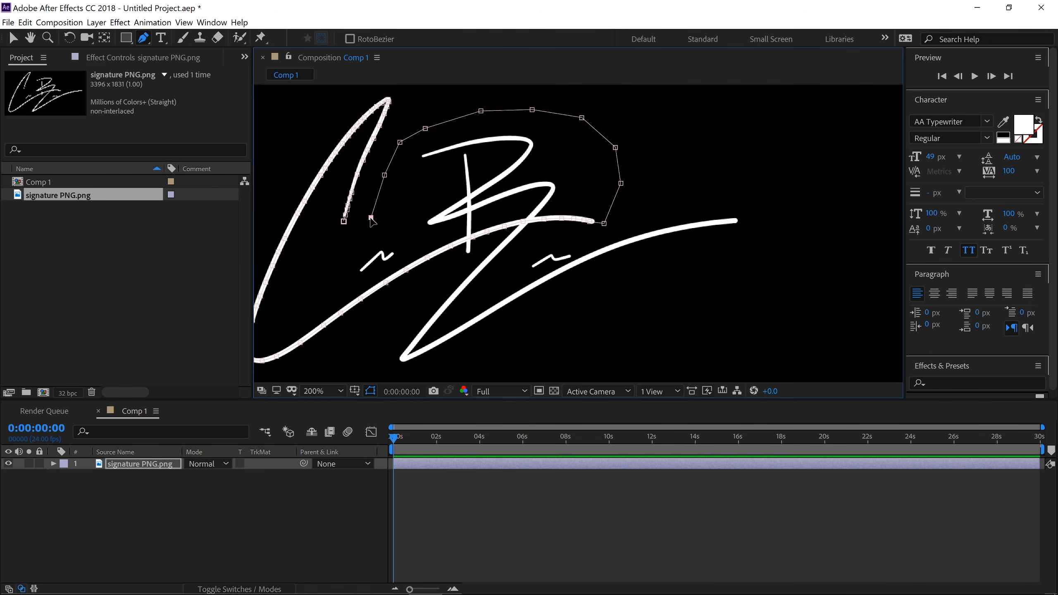
left_click(349, 241)
left_click(348, 265)
- Trace the mask path along the small squiggle inside the C, ending just past its upper end
scroll(522, 243, "up", 3)
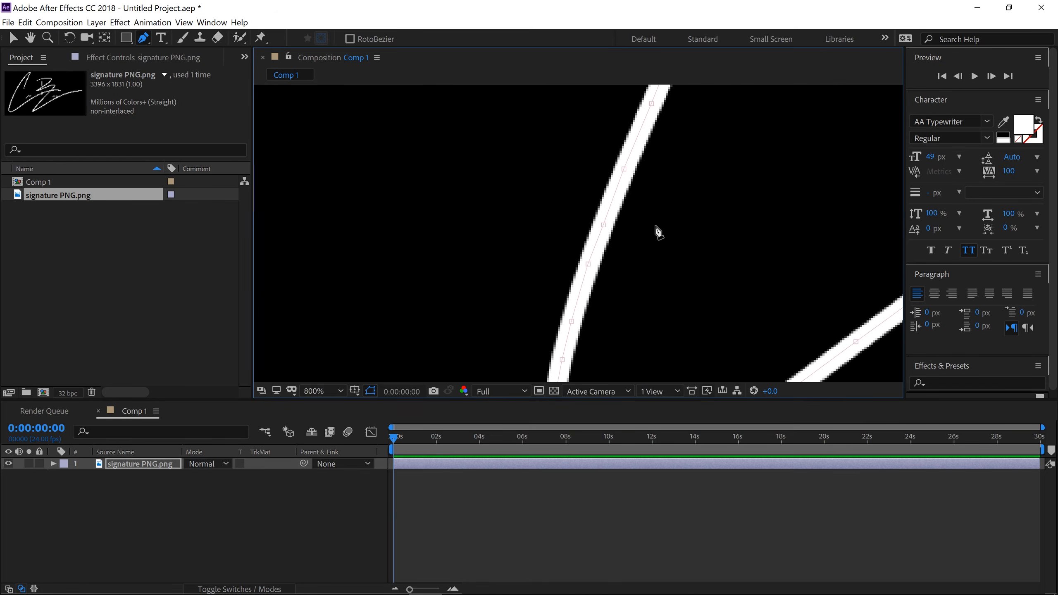
key("h")
left_click_drag(155, 260, 163, 327)
key("g")
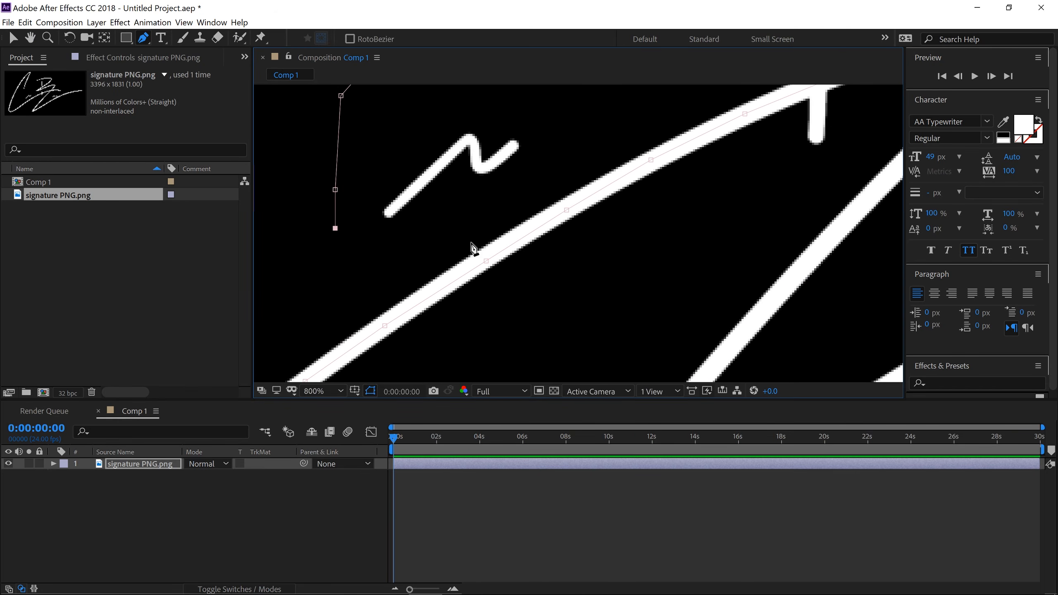
left_click(365, 240)
left_click(381, 227)
left_click(393, 205)
left_click(410, 194)
left_click(429, 173)
left_click(453, 152)
left_click(469, 140)
left_click(476, 143)
left_click(476, 160)
left_click(483, 167)
left_click(515, 150)
left_click(535, 131)
- Route the mask path through empty space from the small squiggle up to the top of the B's vertical stroke
key("h")
left_click_drag(587, 127, 463, 255)
scroll(508, 228, "down", 2)
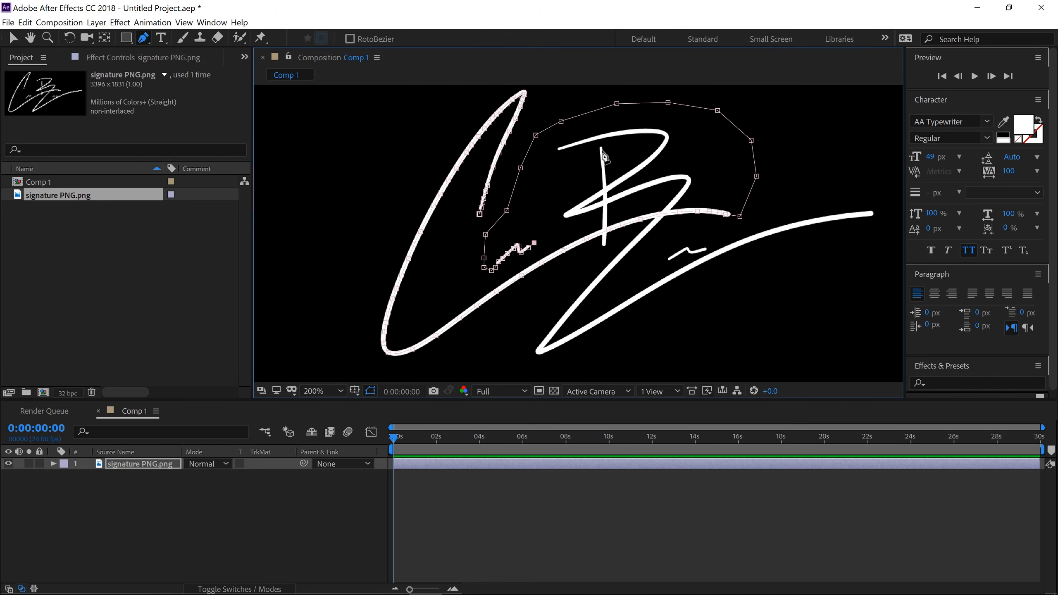
left_click(544, 213)
left_click(562, 188)
left_click(579, 164)
left_click(592, 150)
scroll(608, 165, "up", 3)
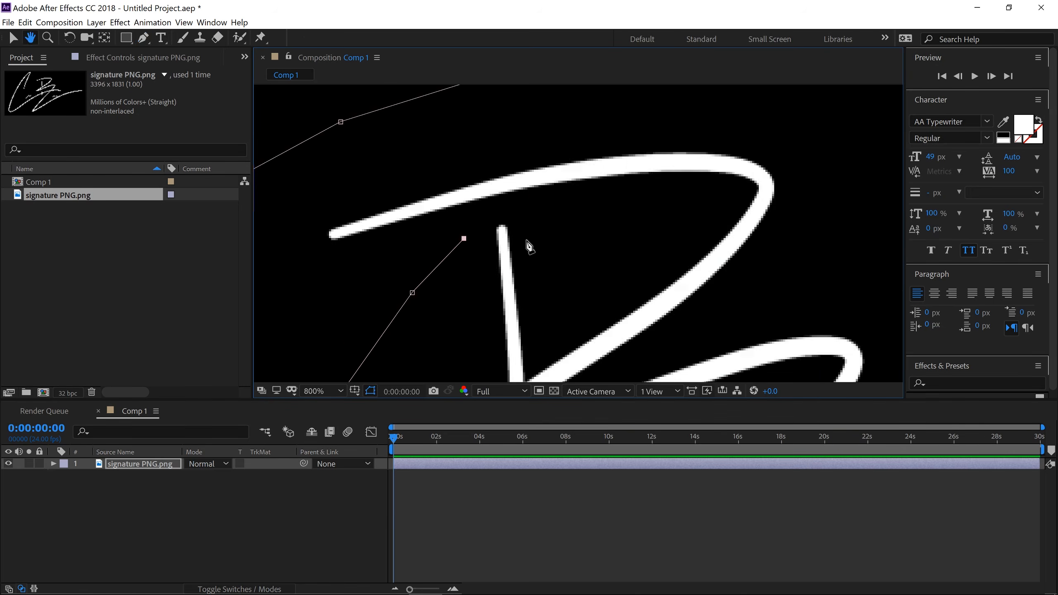
- Trace the mask path down the B's vertical stroke and route it through empty space to the start of the upper stroke
scroll(527, 267, "down", 4)
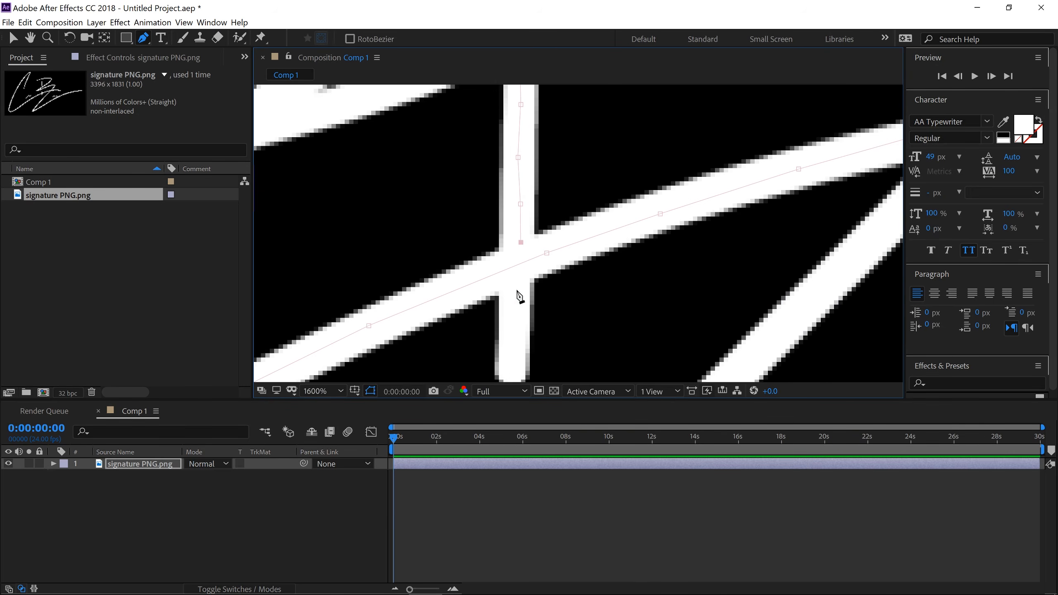
scroll(548, 190, "up", 5)
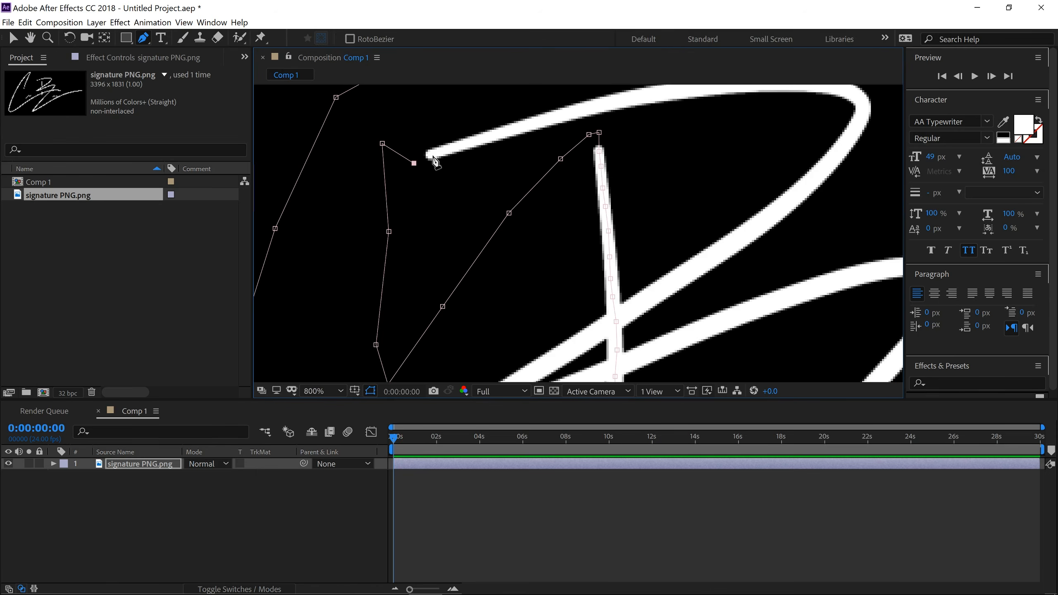
- Trace the mask path along the B's upper stroke, around its first curve and diagonally down toward the sharp turn
scroll(667, 109, "right", 2)
left_click(763, 195)
left_click(730, 227)
left_click(697, 253)
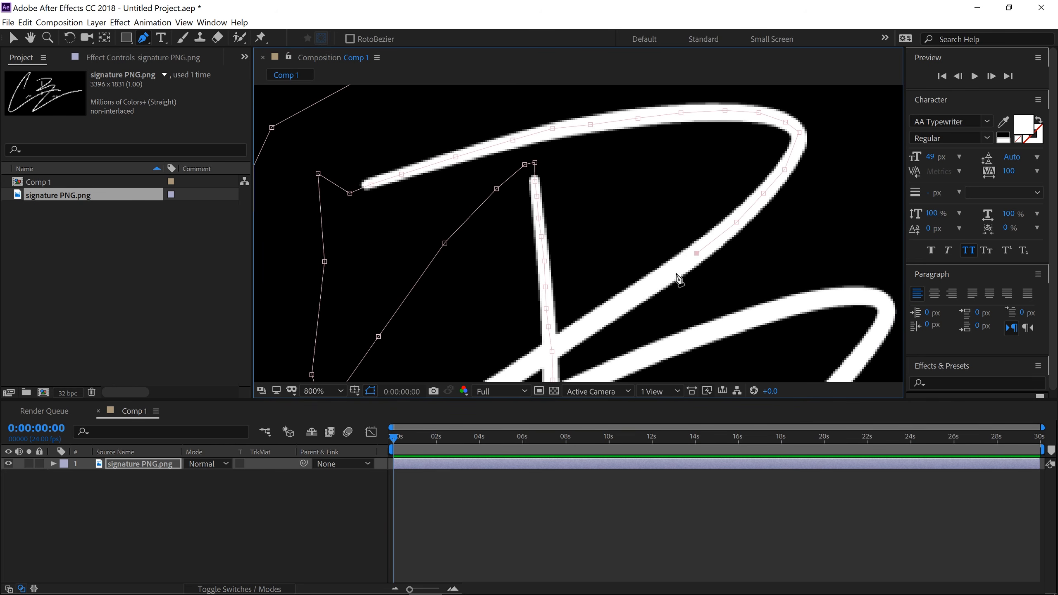
left_click(653, 286)
left_click(609, 313)
left_click_drag(600, 323, 646, 175)
left_click(565, 224)
left_click(516, 256)
- Trace the mask path from the B's sharp turn along its middle stroke and into the second curve
left_click(628, 232)
left_click(676, 214)
left_click(737, 191)
left_click(800, 171)
left_click(862, 151)
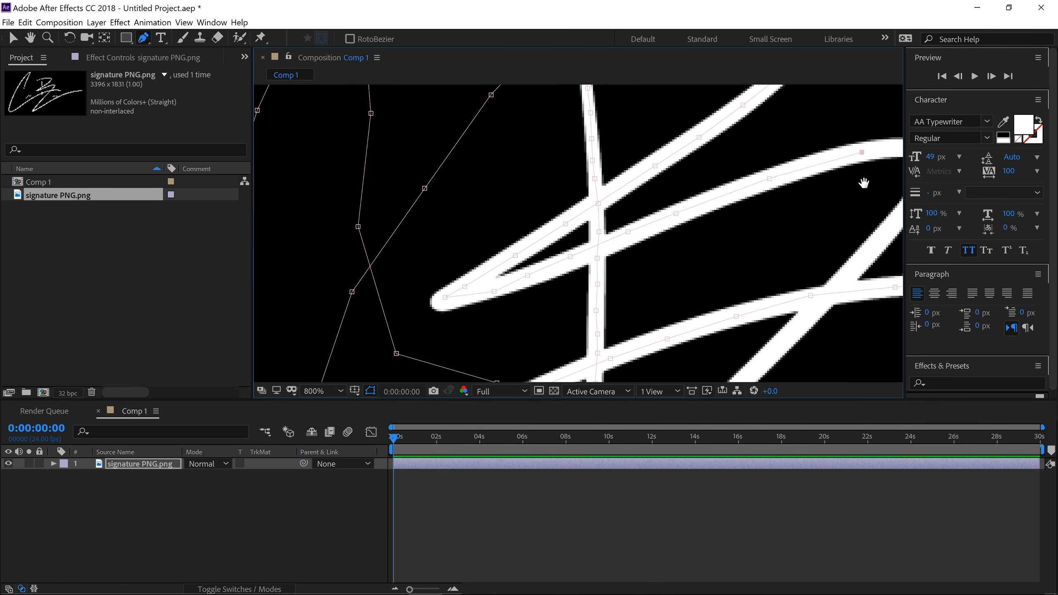
left_click_drag(864, 183, 673, 227)
left_click(701, 190)
left_click(735, 201)
- Trace the mask path down the B's long lower diagonal toward the bottom turn
left_click_drag(461, 364, 625, 133)
left_click(611, 131)
left_click(480, 283)
left_click(419, 373)
- Trace the mask path along the B's long rising tail and place a point just beyond its end
left_click(534, 315)
left_click(853, 115)
left_click_drag(639, 198, 486, 290)
left_click_drag(833, 138, 500, 284)
left_click(509, 268)
left_click(623, 219)
left_click(745, 179)
left_click(849, 156)
left_click_drag(862, 160, 634, 224)
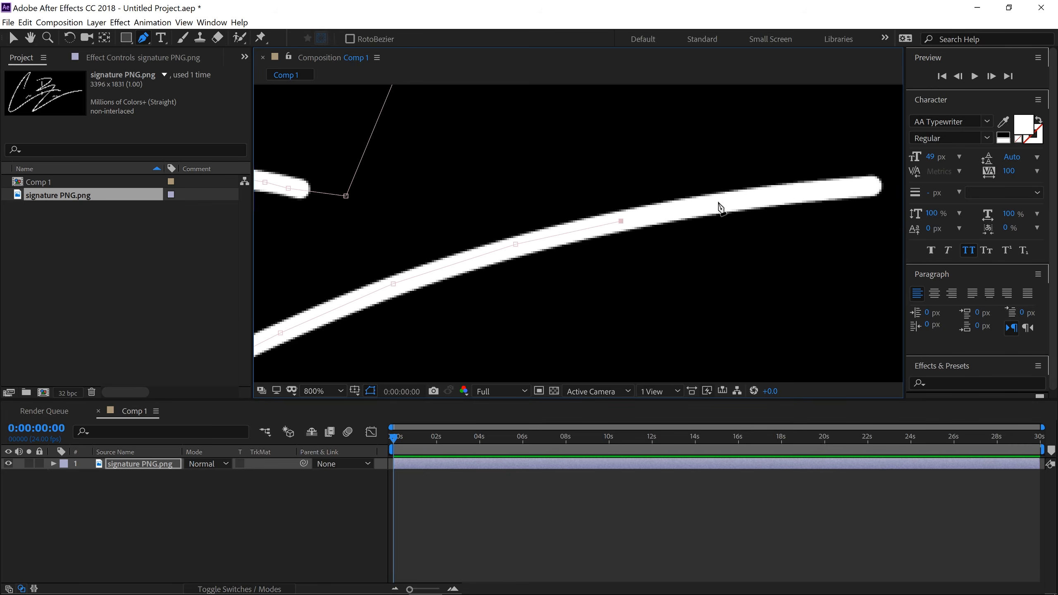
left_click(719, 203)
left_click(854, 188)
left_click(895, 187)
- Route the mask path to the small squiggle above the B's tail, trace it just past its end, and deselect the layer
left_click(485, 230)
left_click(504, 222)
left_click(528, 207)
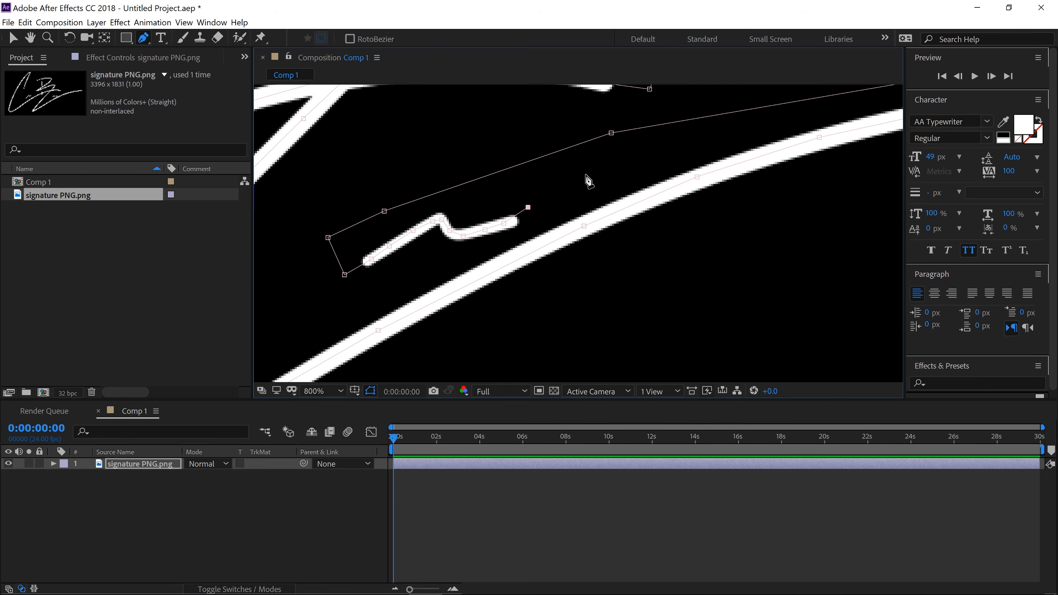
left_click(437, 521)
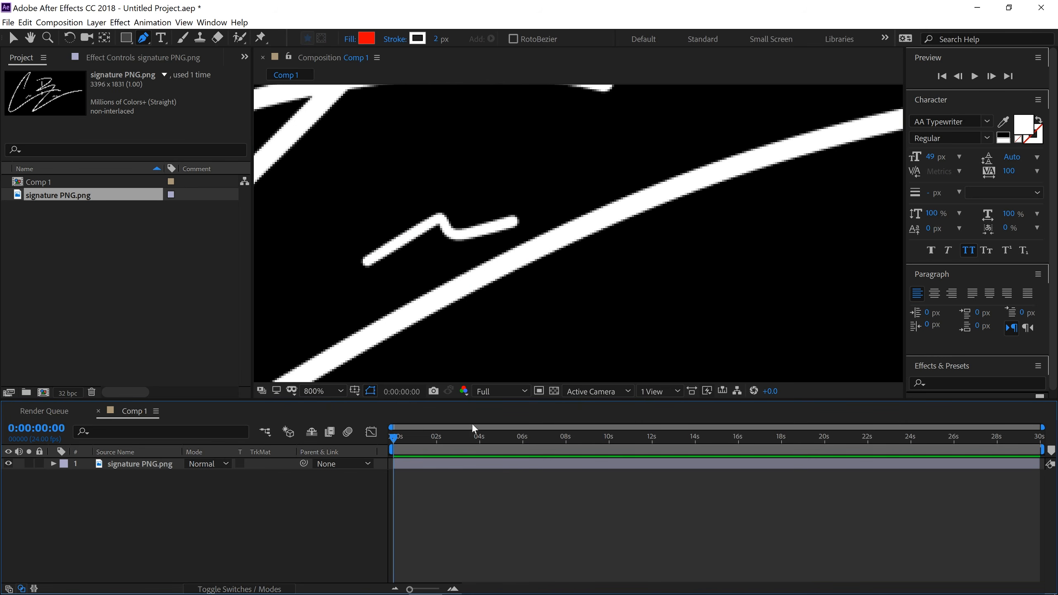
- Apply the Stroke effect to the signature PNG.png layer
scroll(387, 300, "down", 6)
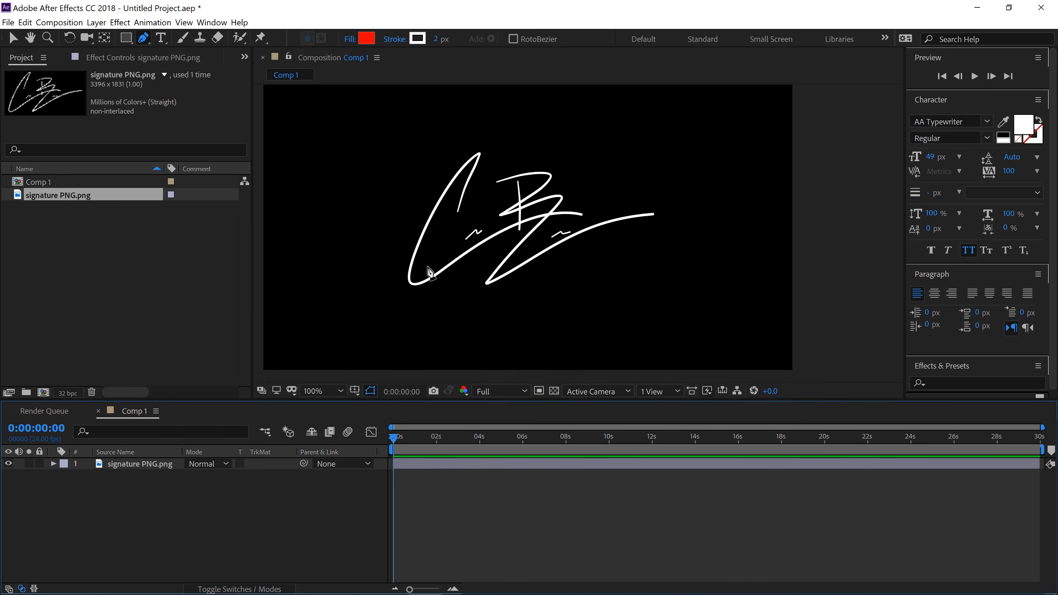
mouse_move(385, 232)
left_mouse_down()
mouse_move(448, 253)
mouse_move(439, 244)
left_mouse_up()
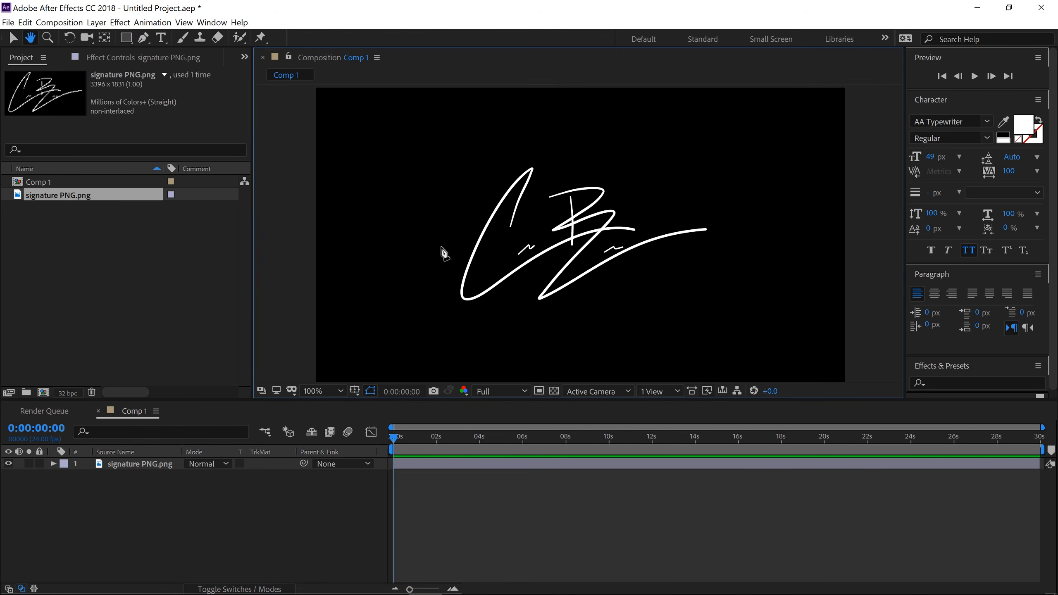
left_click(138, 469)
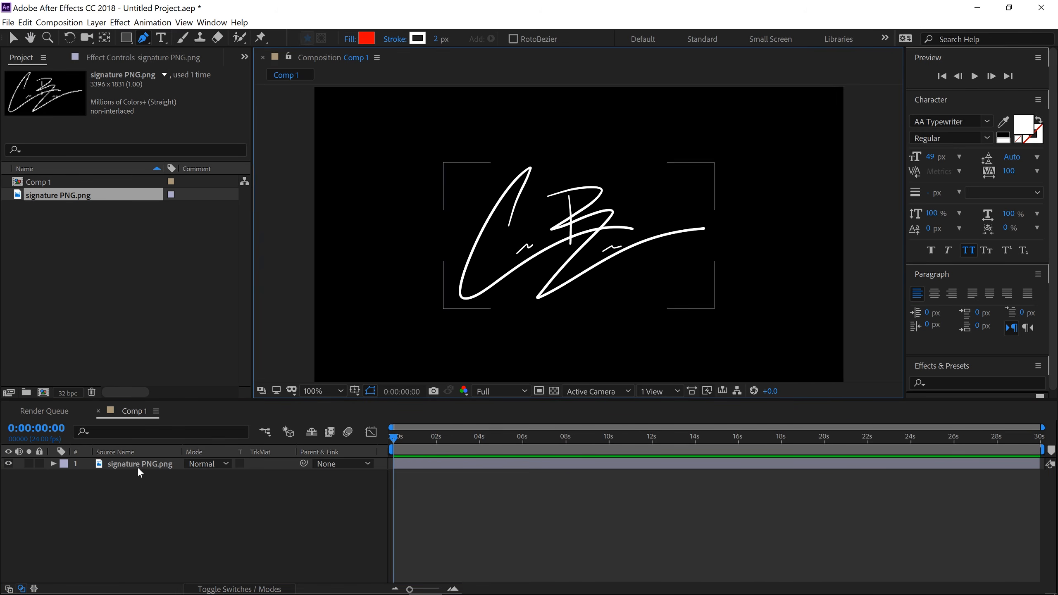
left_click(119, 22)
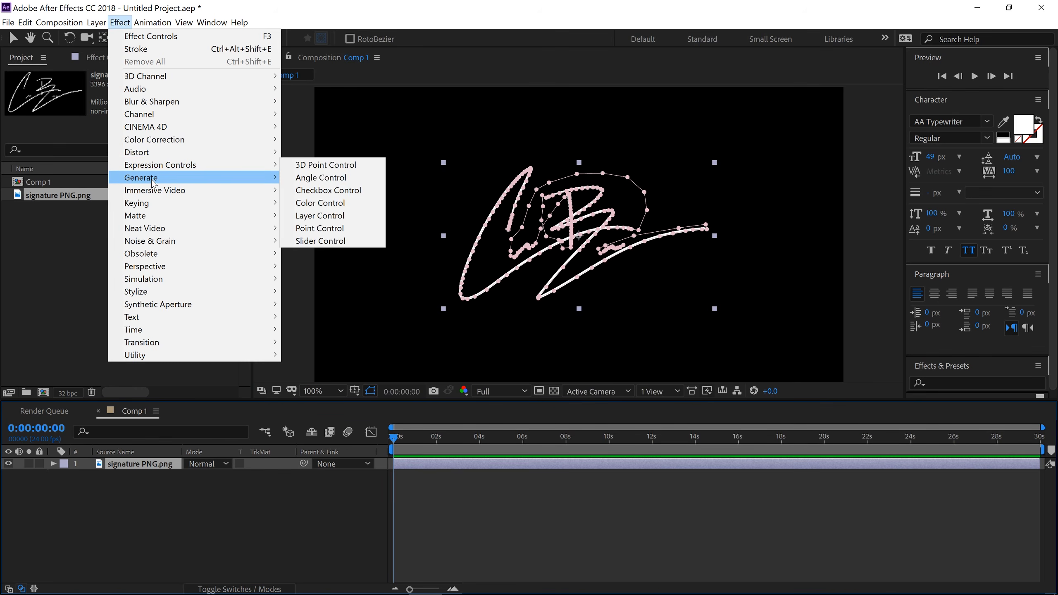
mouse_move(154, 178)
left_click(318, 467)
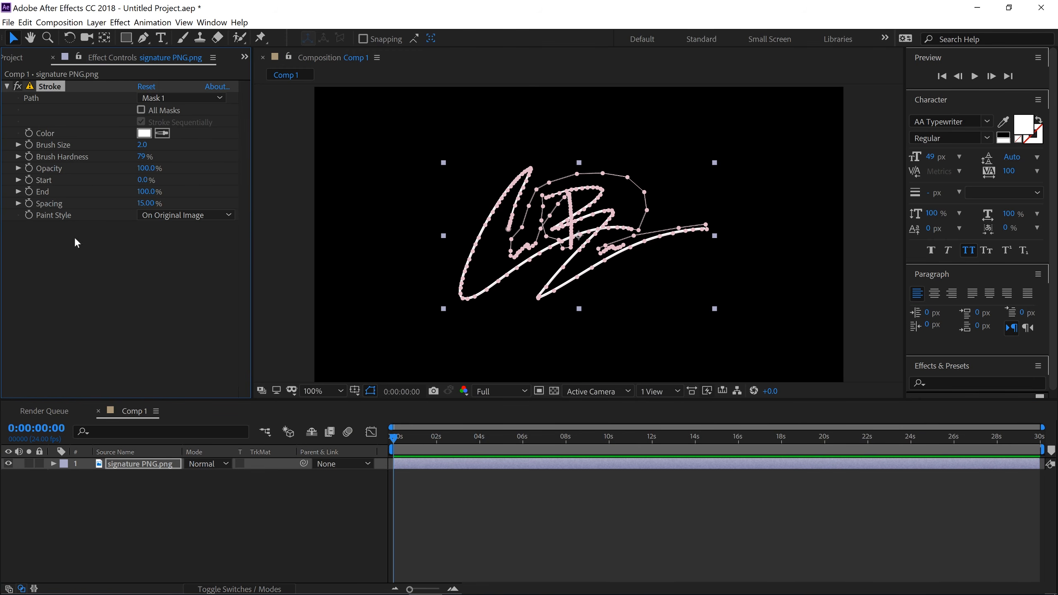
- Set the Stroke effect's Paint Style to Reveal Original Image and its Brush Size to 22.3
left_click(171, 215)
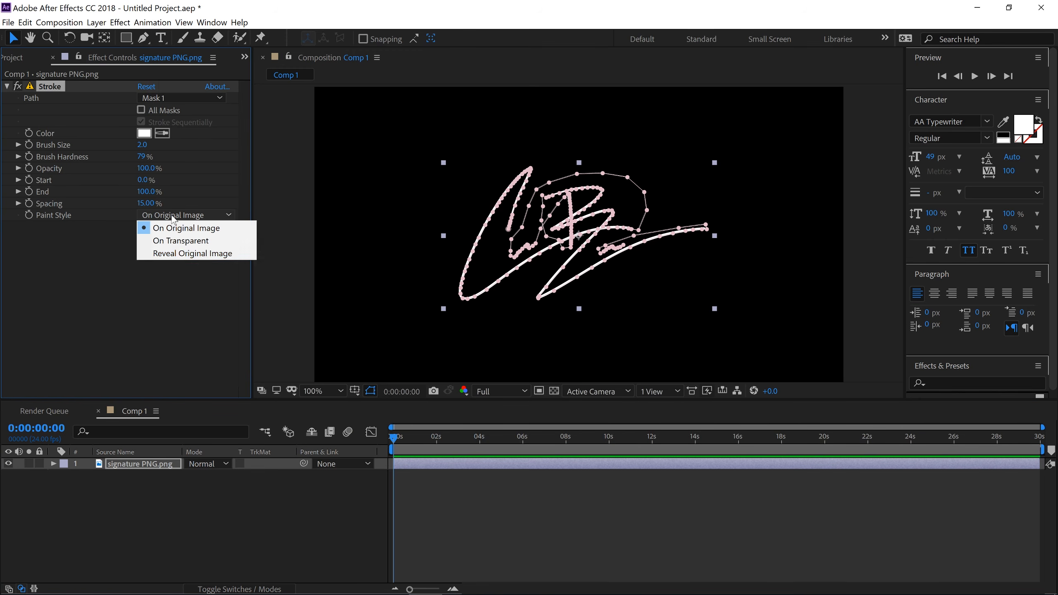
left_click(182, 253)
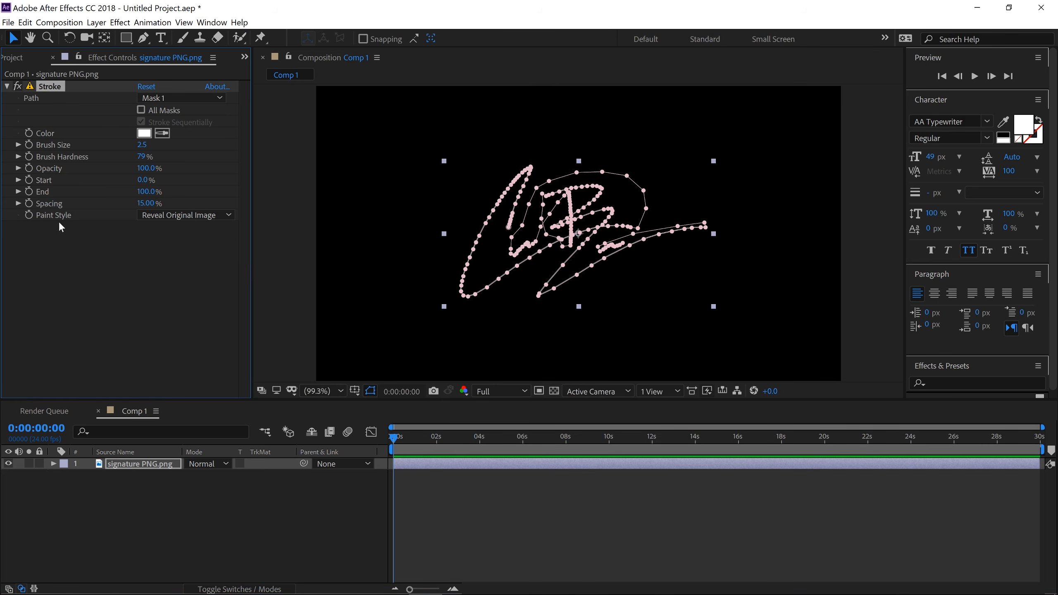
left_click_drag(138, 145, 352, 152)
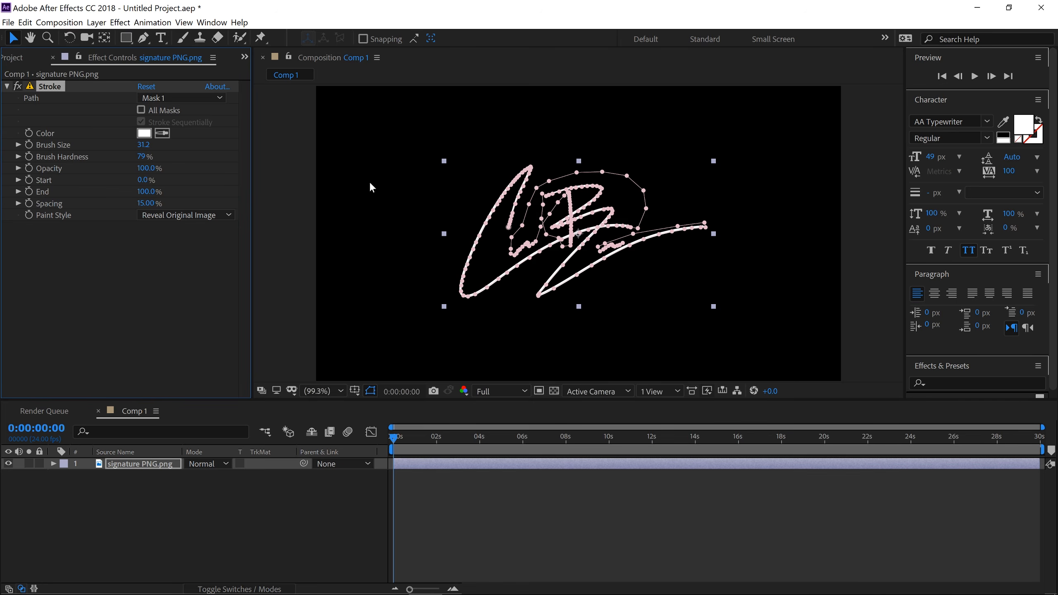
left_click(494, 524)
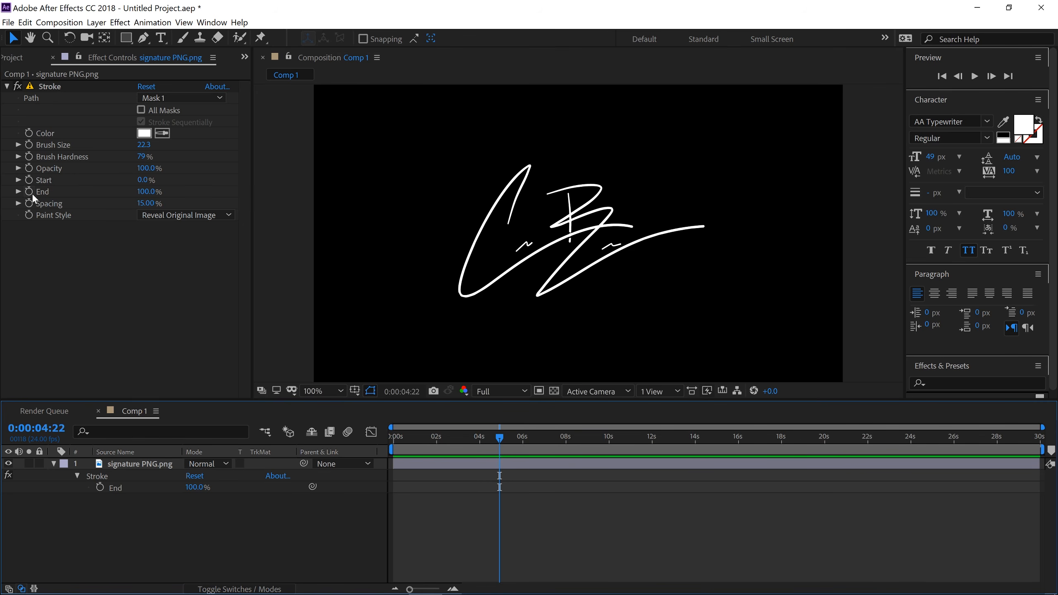
- Animate the Stroke effect's End property with a 100% keyframe at 0:00:04:23 and a 0% keyframe at 0:00:00:00
left_click_drag(497, 441, 499, 437)
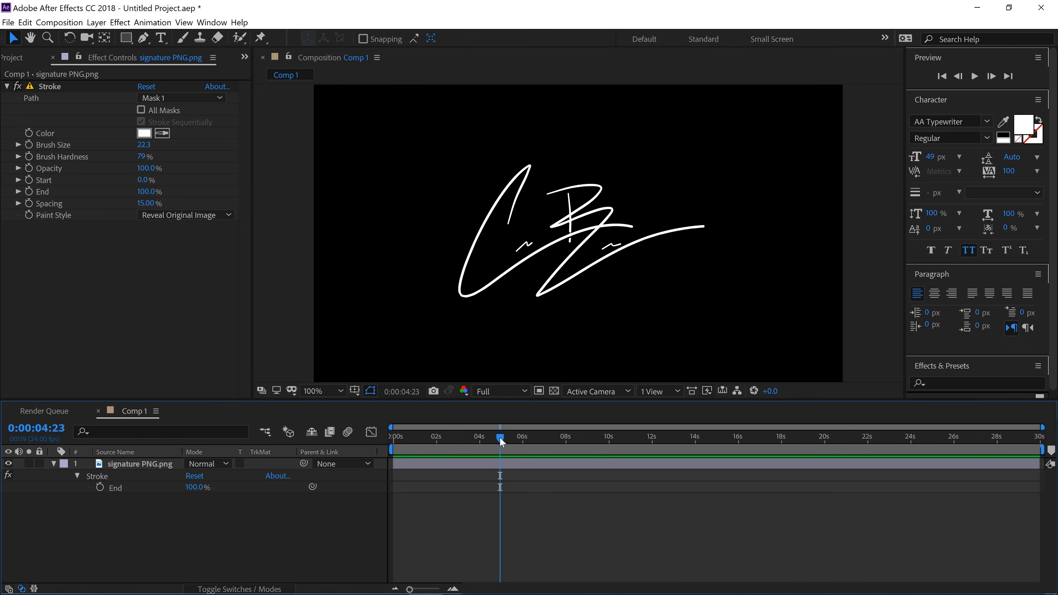
left_click(29, 191)
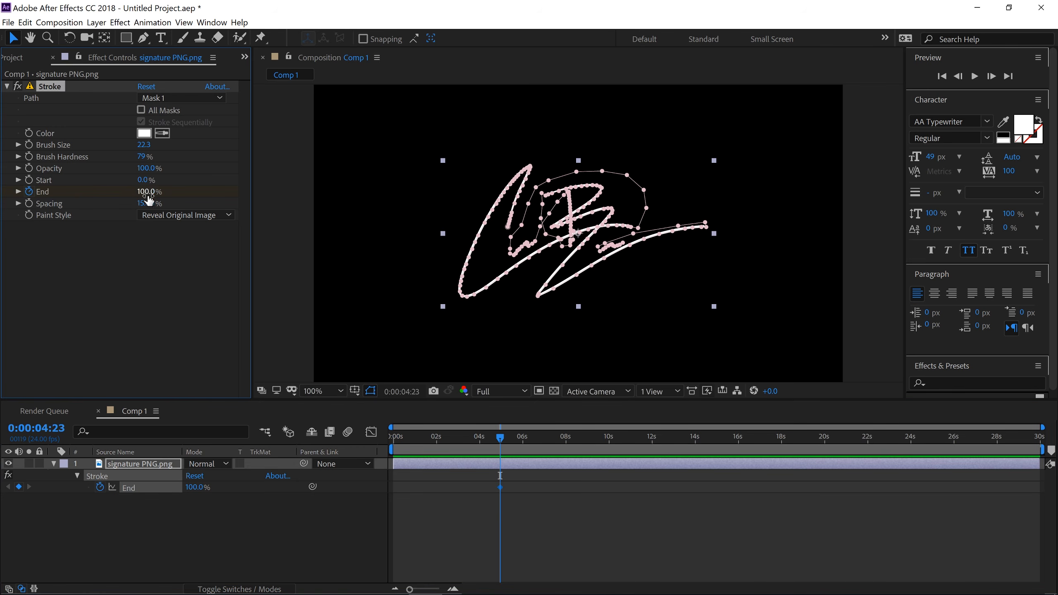
left_click(413, 435)
key("Home")
left_click_drag(147, 192, 4, 217)
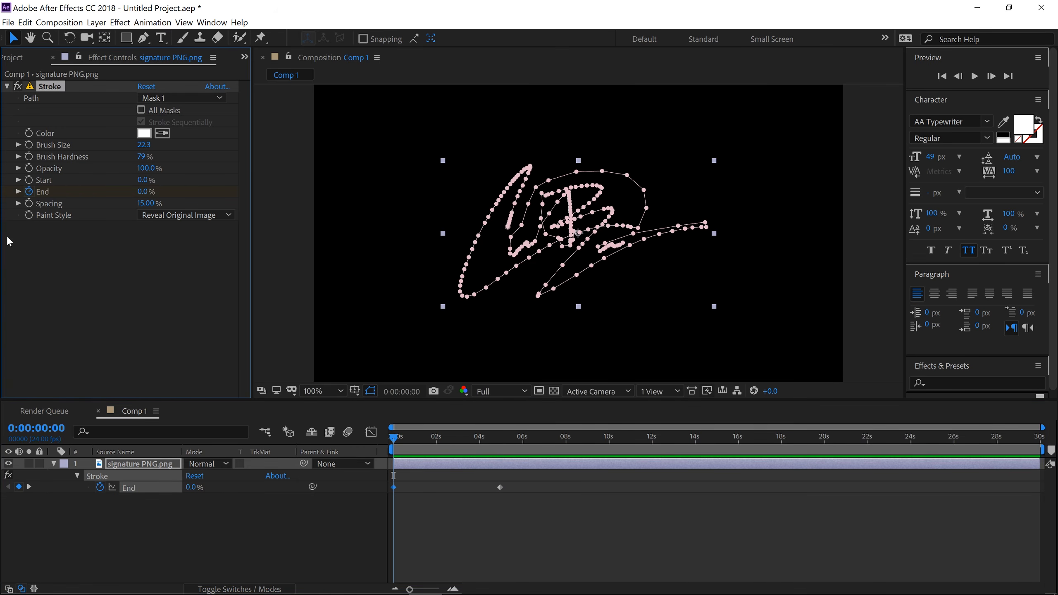
- Set the preview resolution to Quarter and play back the signature animation
left_click(511, 392)
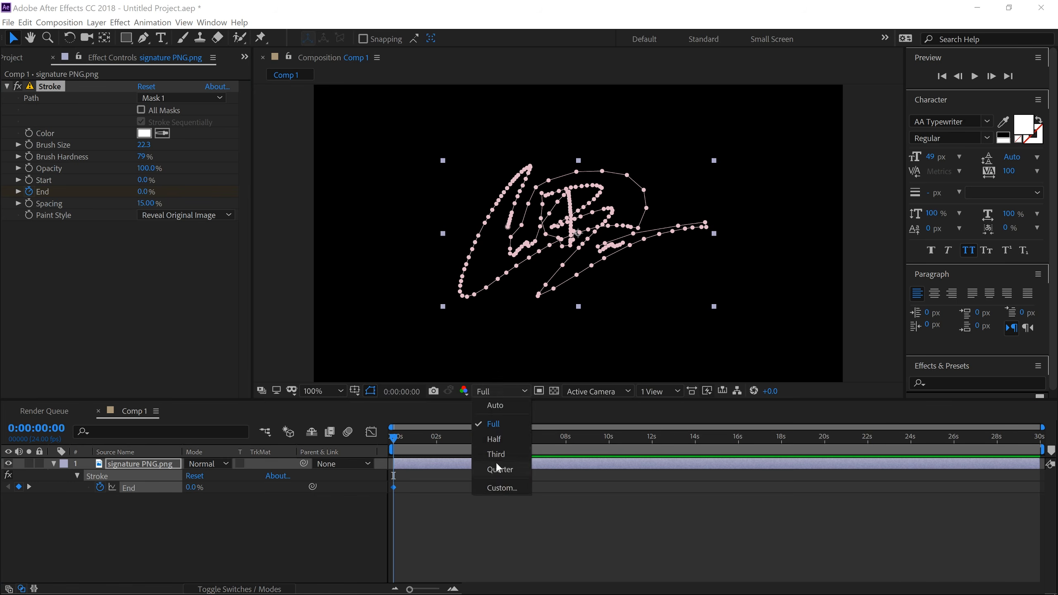
left_click(498, 468)
left_click(477, 495)
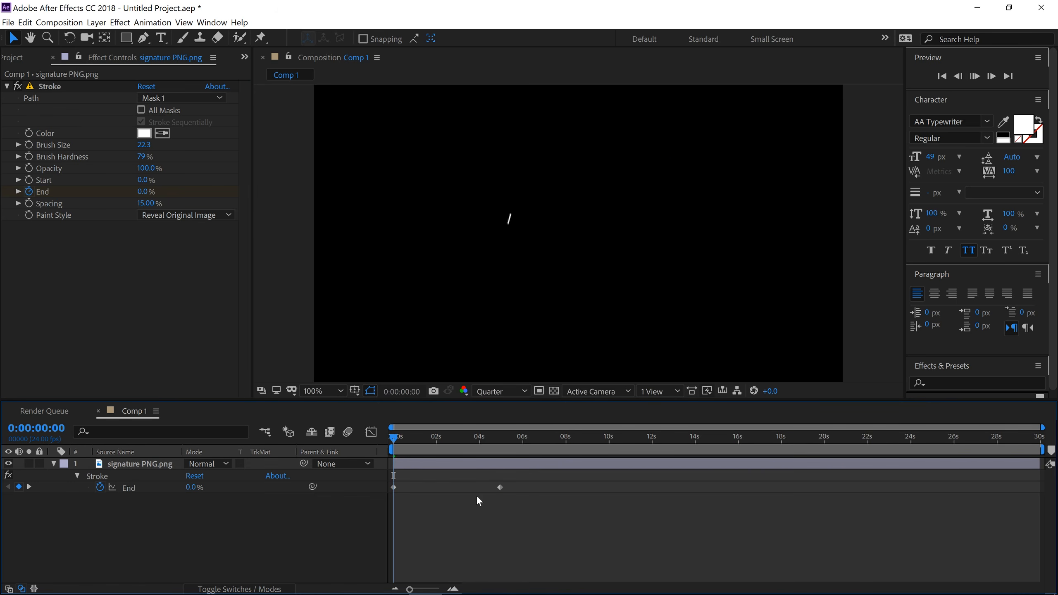
key("space")
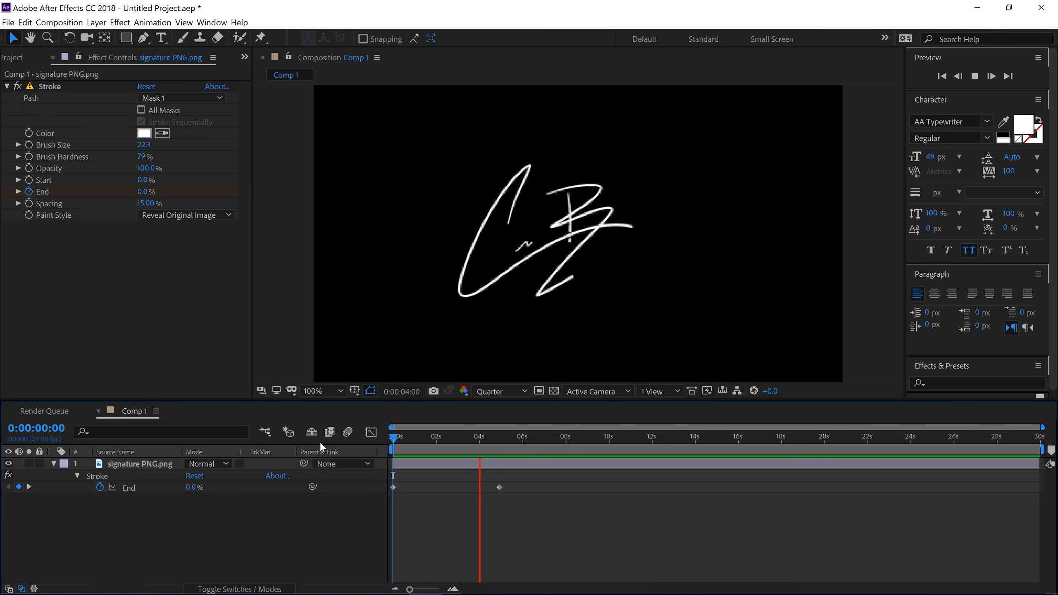
key("space")
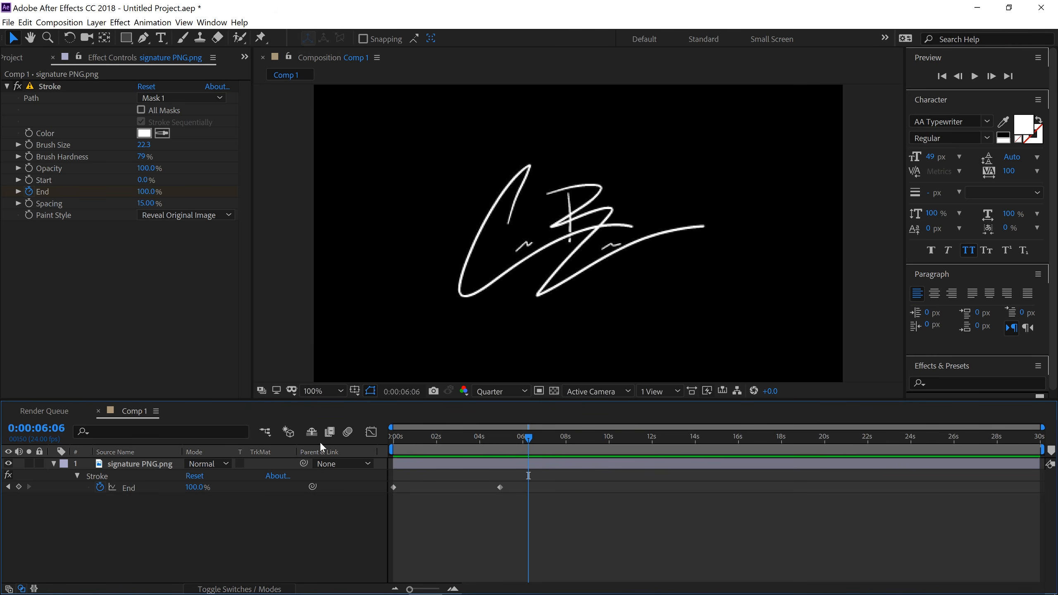
- Show the signature layer's keyframed properties and add a Stroke End keyframe at 0:00:01:16, where the C is fully written
left_click(415, 438)
left_click_drag(414, 437, 429, 435)
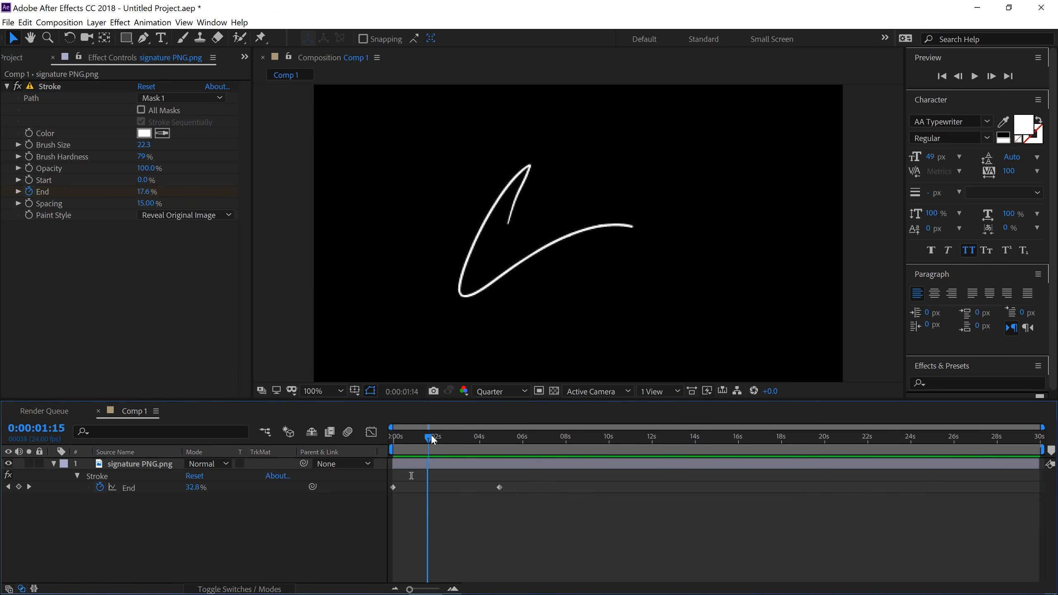
left_click(515, 501)
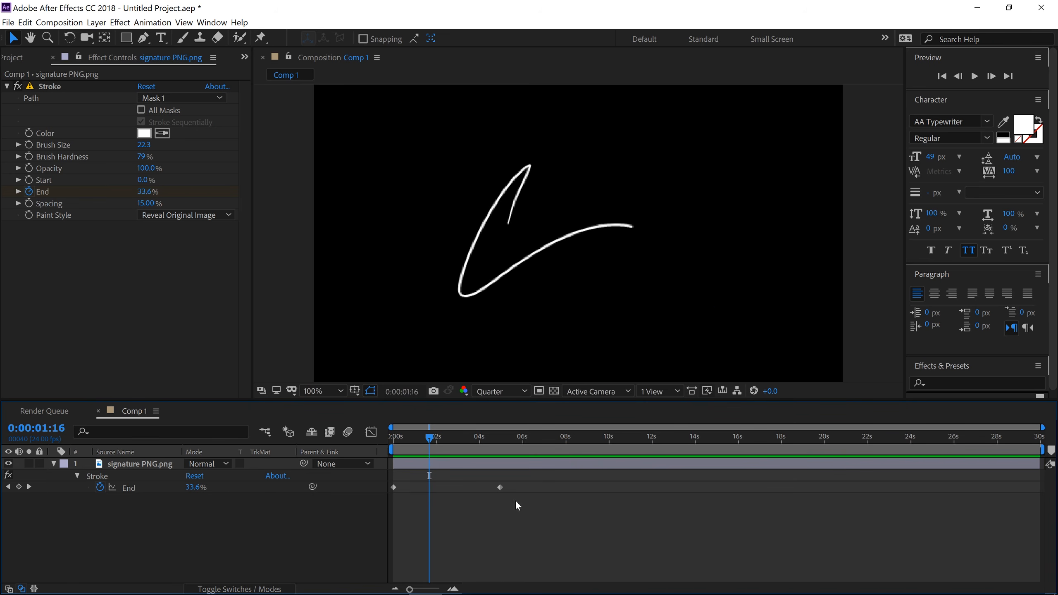
left_click(116, 462)
key("u")
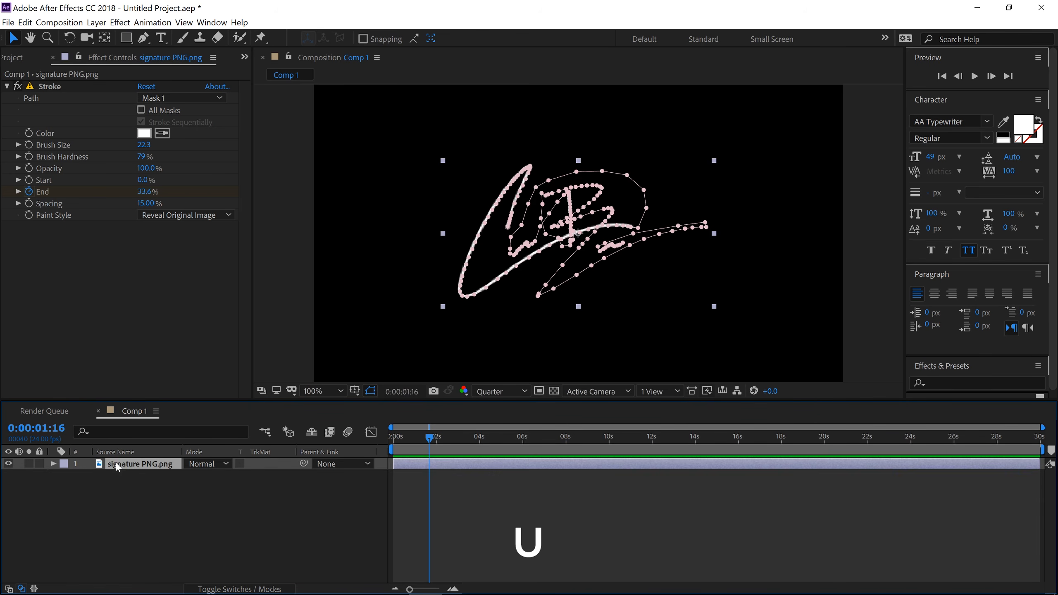
key("u")
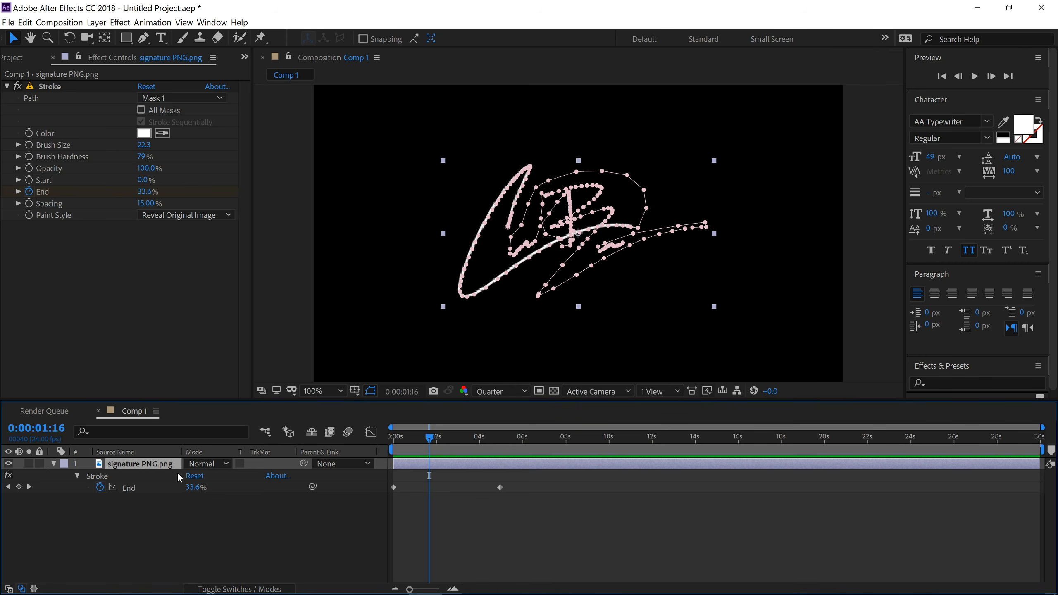
left_click(19, 487)
left_click(481, 543)
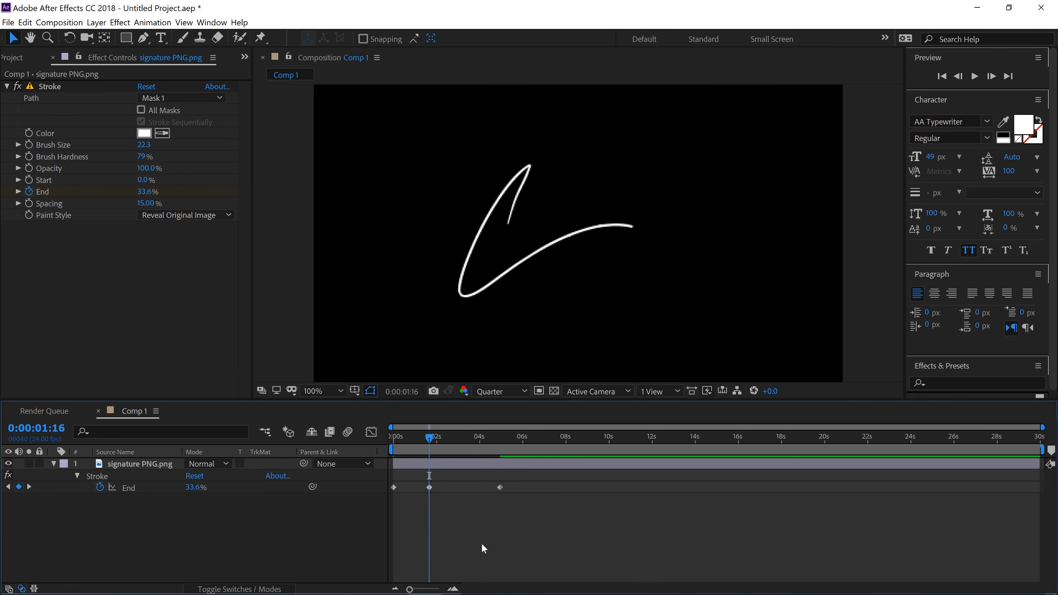
- Move the middle End keyframe to 0:00:00:09 and play the animation from the start
left_click_drag(405, 437, 400, 437)
left_click_drag(429, 487, 402, 491)
left_click_drag(400, 437, 393, 437)
left_click(474, 540)
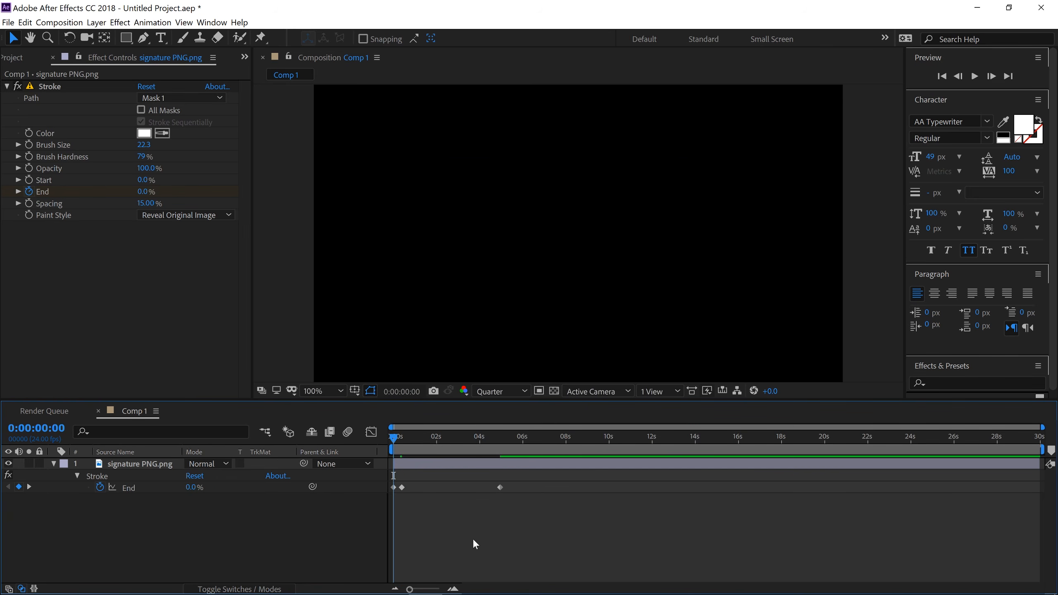
key("space")
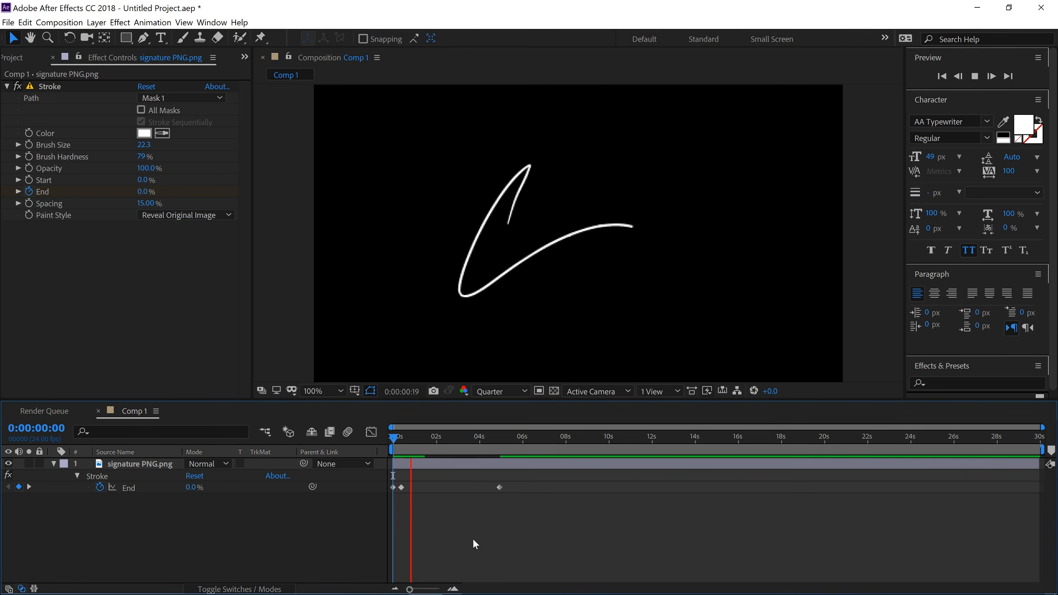
left_click(408, 492)
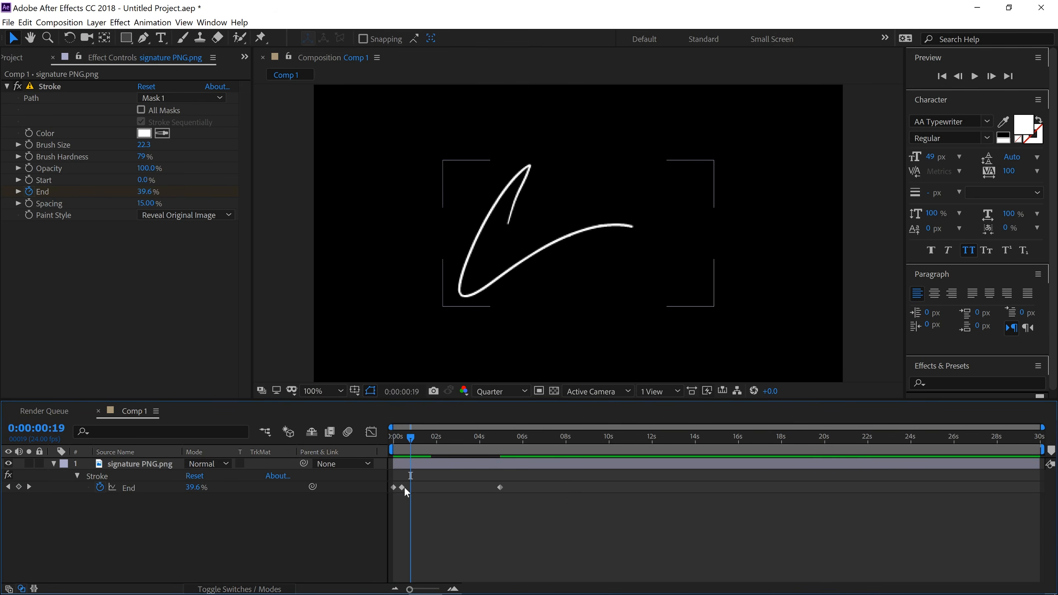
- Copy the End keyframe at 0:00:00:09 and paste it slightly further along to hold the finished C
left_click(402, 487)
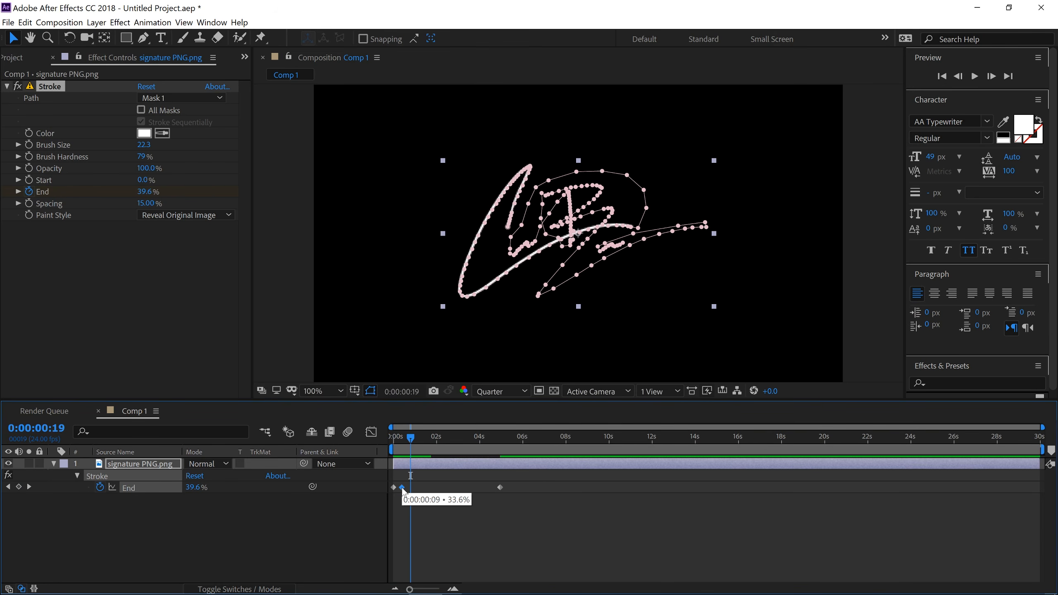
key("ctrl+c")
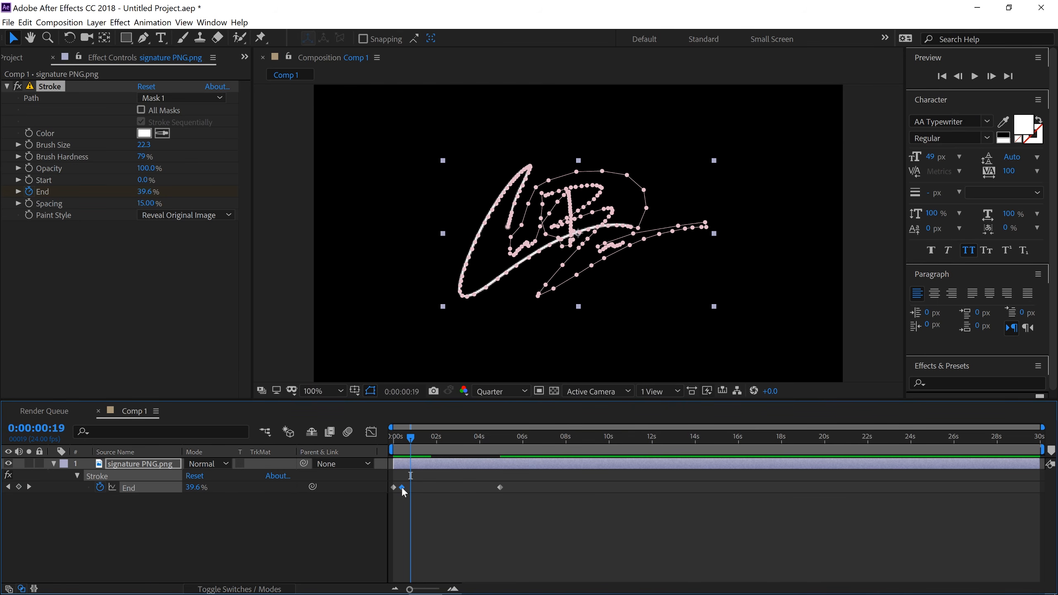
key("ctrl+v")
- Add a Stroke End keyframe at 0:00:01:09, where the small squiggle is written, move it to 0:00:00:21, and play from the start
left_click_drag(413, 440, 405, 439)
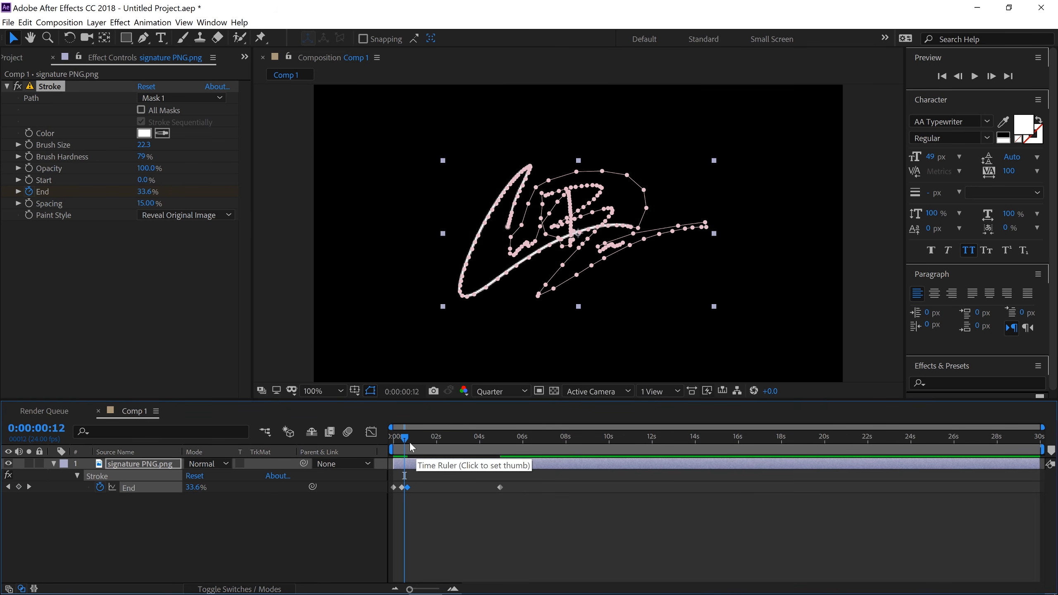
left_click_drag(405, 439, 426, 434)
left_click(462, 500)
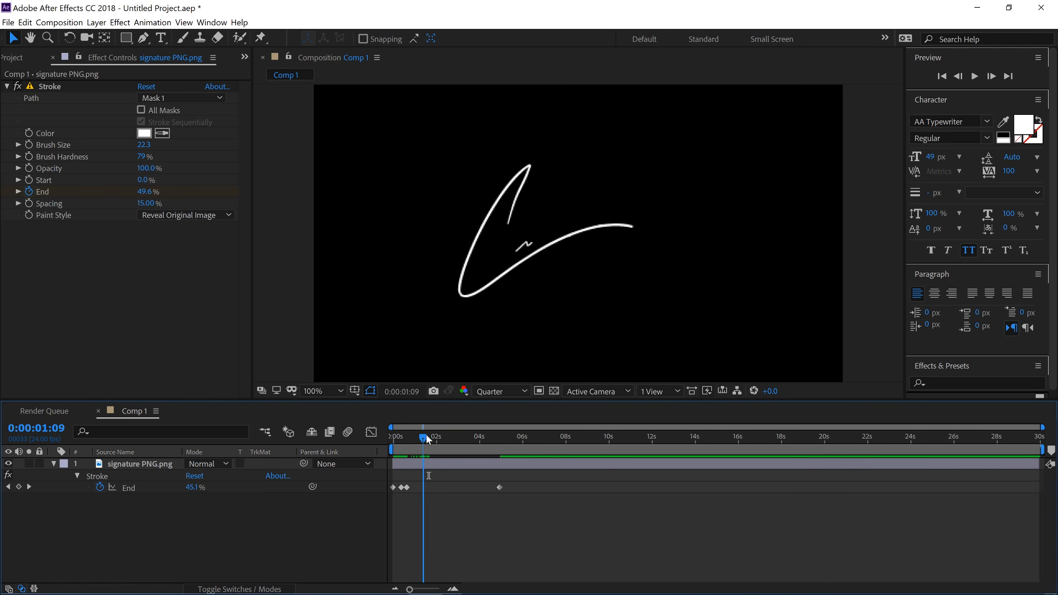
left_click(19, 487)
left_click_drag(421, 488, 414, 490)
left_click_drag(422, 439, 362, 443)
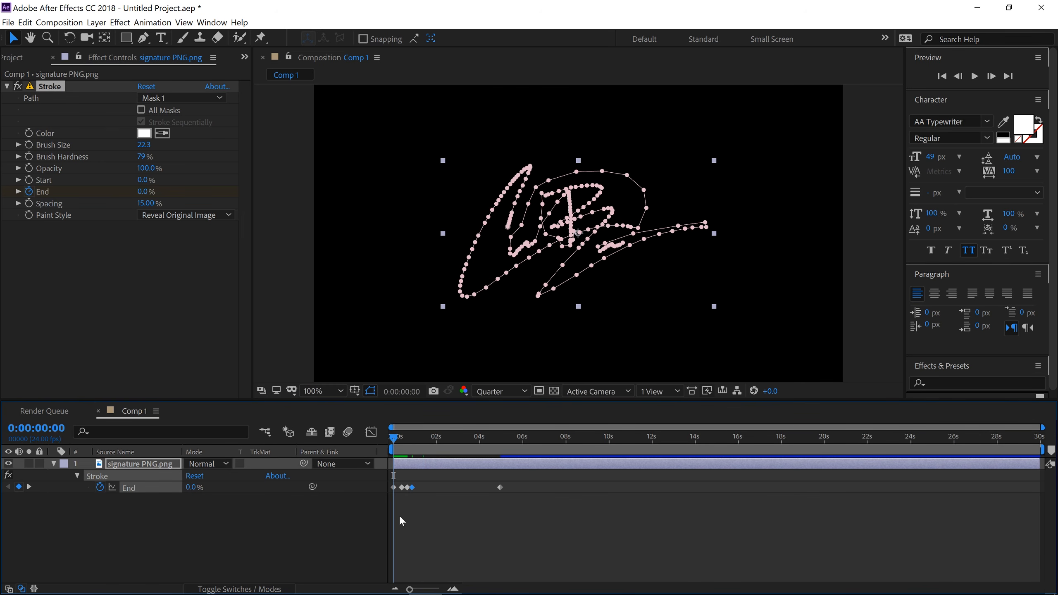
left_click(513, 524)
key("space")
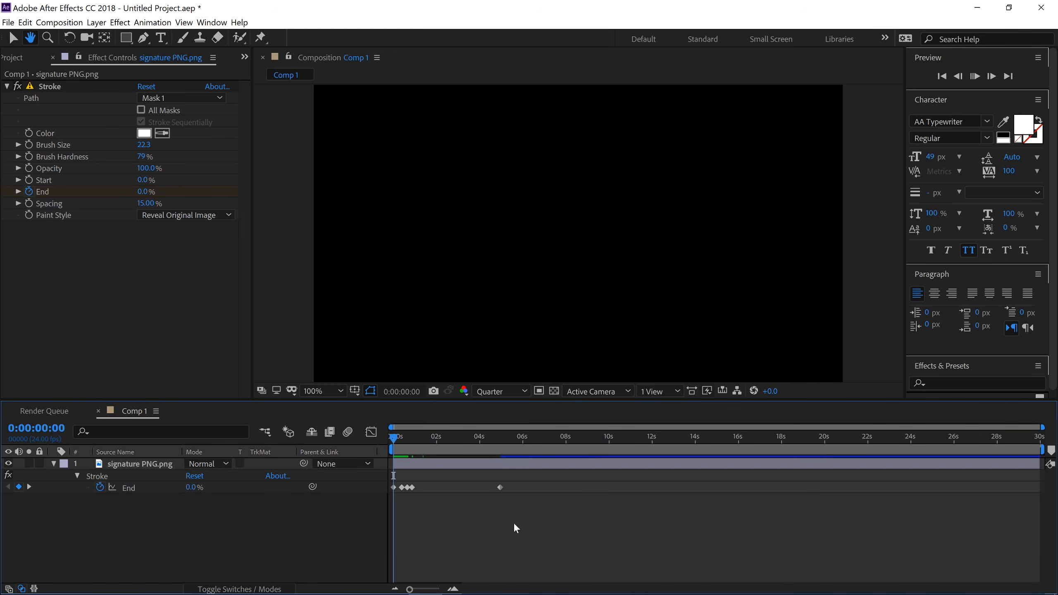
key("space")
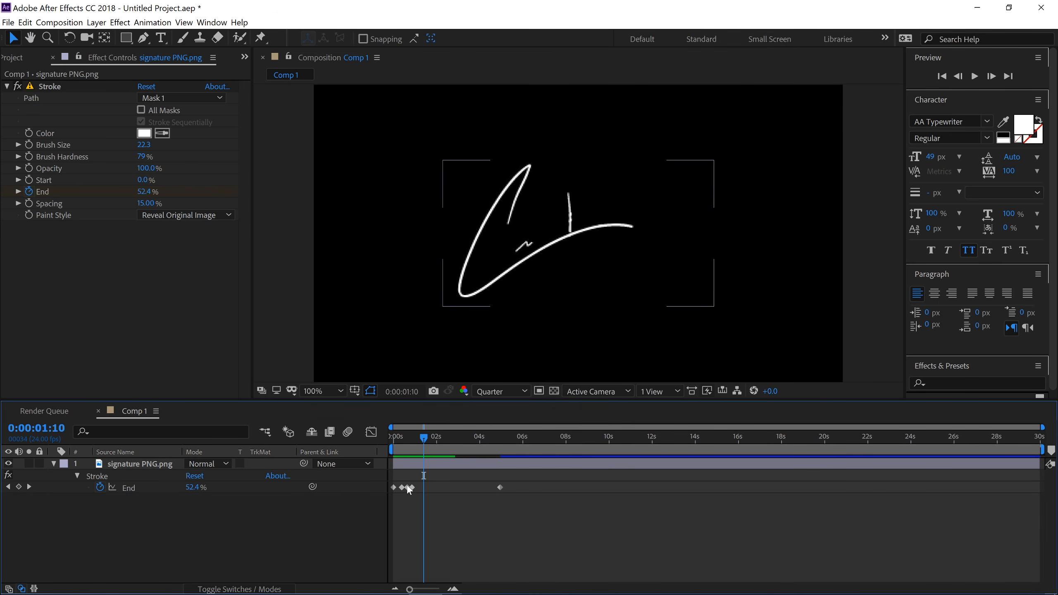
- Copy the End keyframe at 0:00:00:21 and paste it shortly after the original to hold the finished squiggle
mouse_move(414, 491)
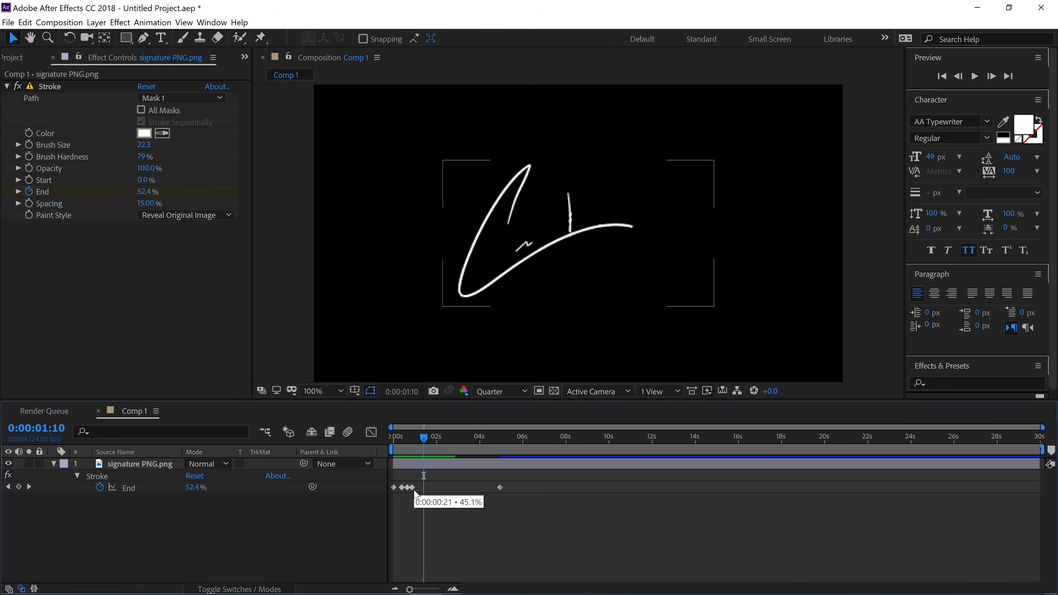
left_click(412, 488)
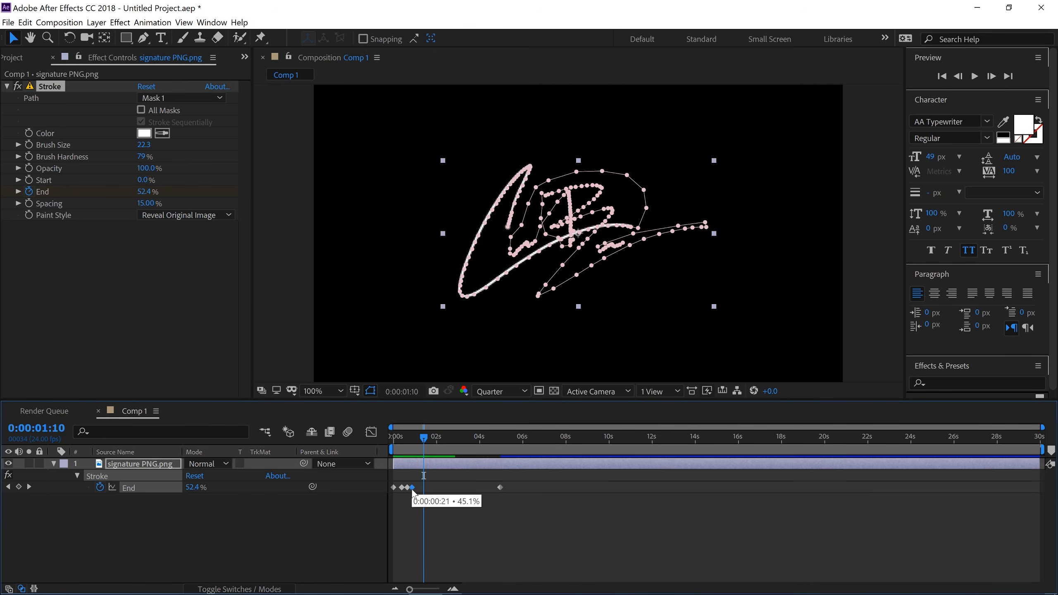
key("ctrl+v")
left_click_drag(424, 489, 417, 489)
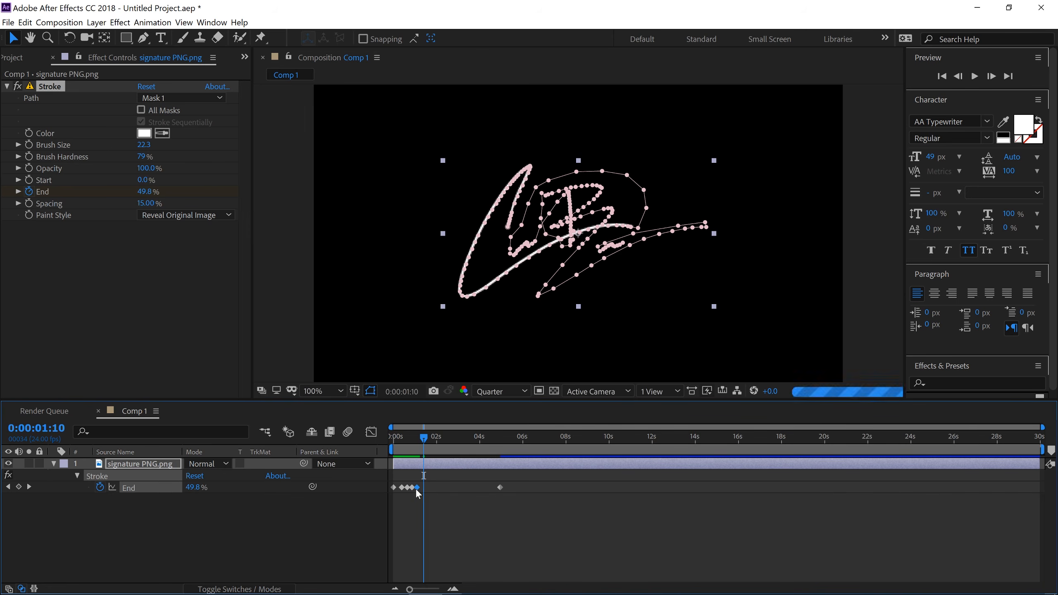
- Add an End keyframe at 0:00:01:21 for the B's finished vertical stroke, move it just after the squiggle's hold, and play back
left_click(427, 440)
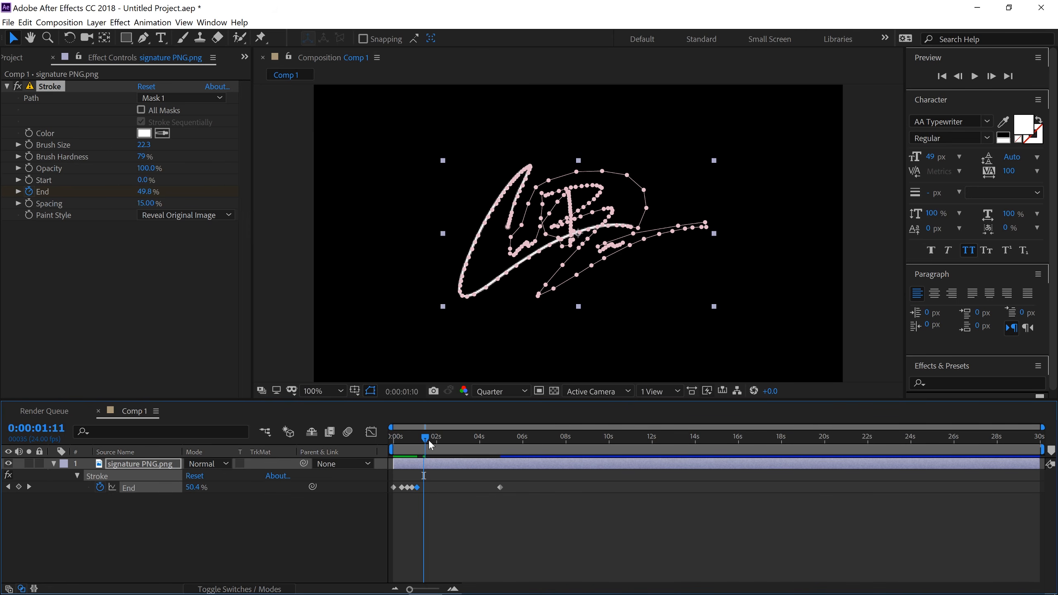
left_click(476, 524)
left_click_drag(436, 444, 434, 443)
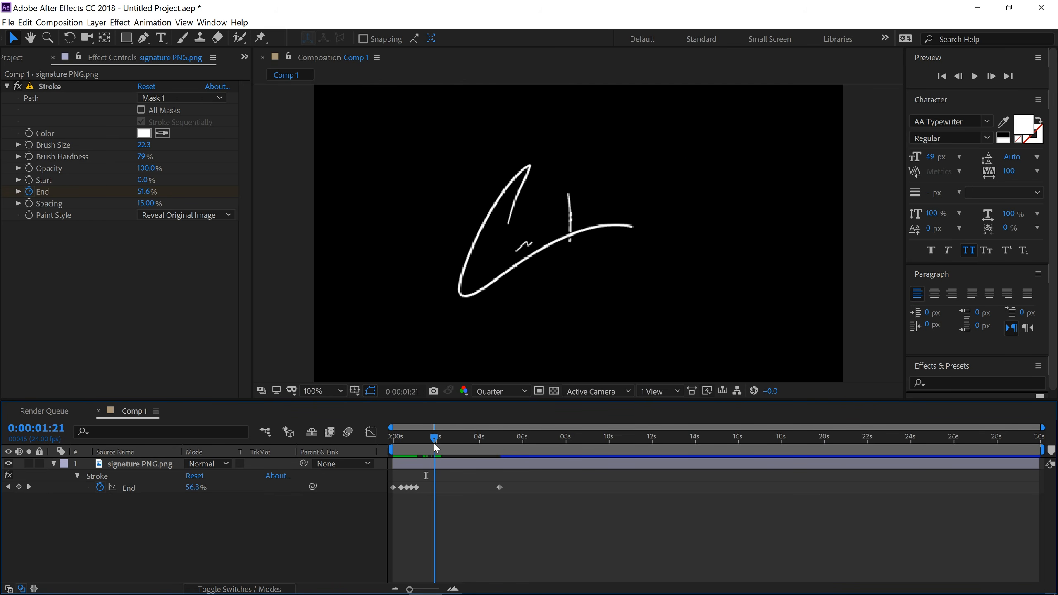
left_click(19, 487)
left_click(433, 487)
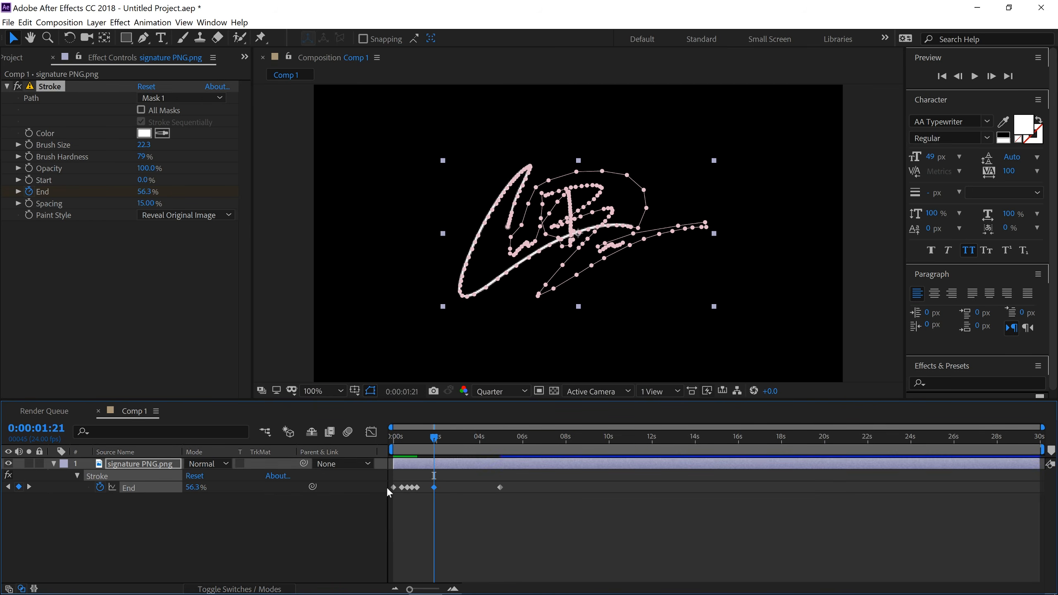
left_click_drag(437, 487, 426, 487)
left_click_drag(427, 446, 368, 450)
left_click(526, 515)
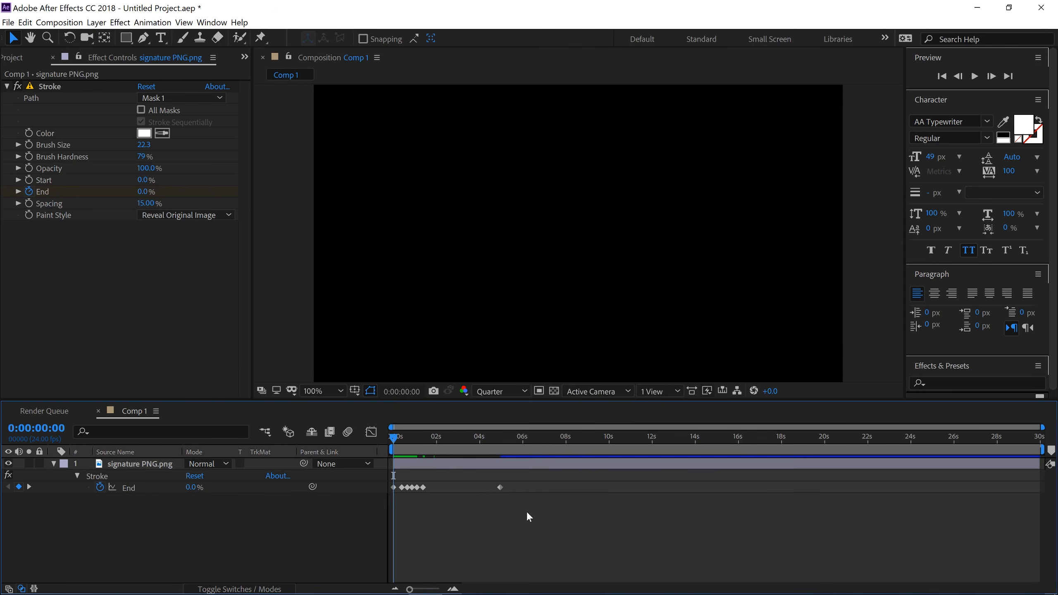
key("space")
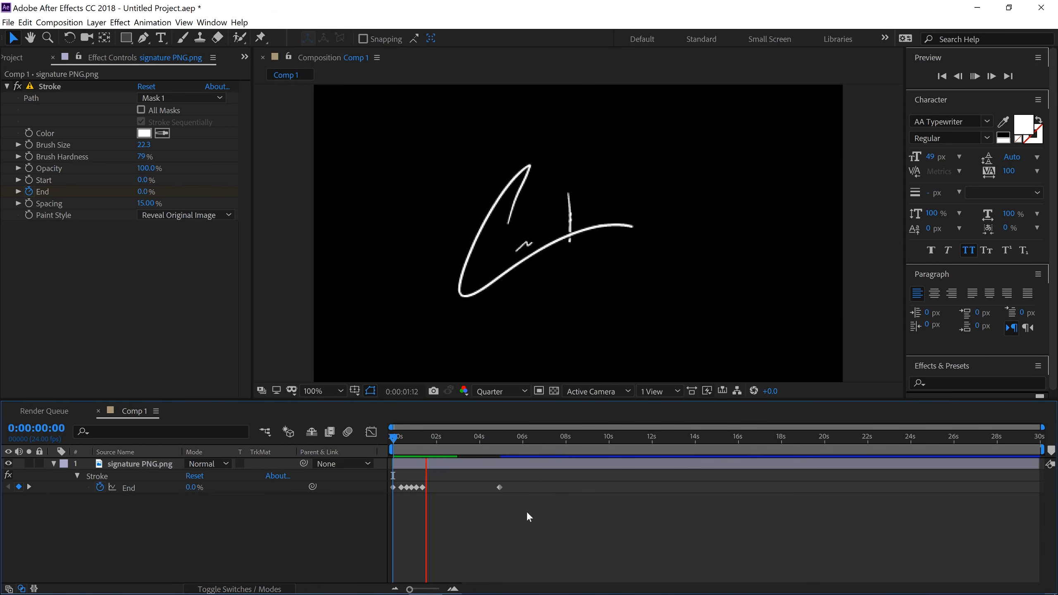
key("space")
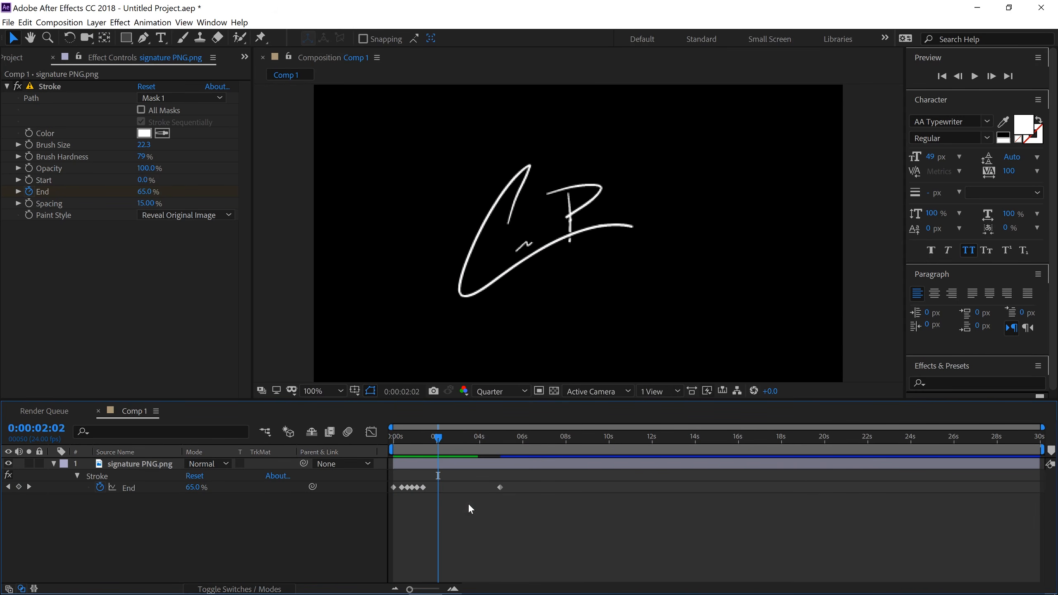
- Duplicate the End keyframe of the B's vertical stroke at 0:00:01:11 to hold that stroke briefly
left_click_drag(441, 438, 490, 438)
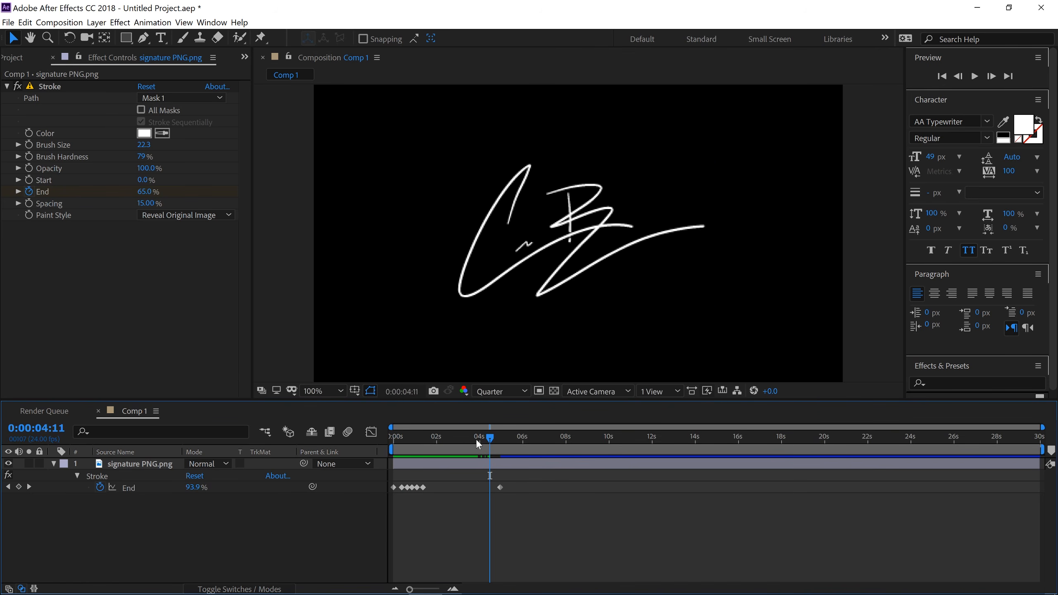
left_click(424, 488)
left_click_drag(430, 440, 425, 437)
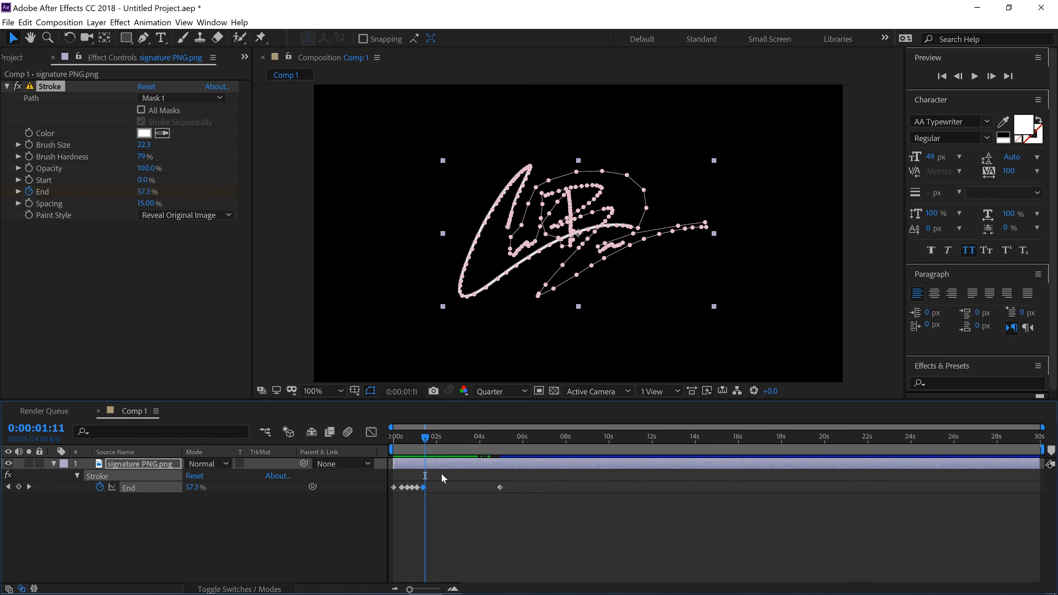
- Add an End keyframe at 0:00:04:09, where the B's long tail is complete, move it to just before two seconds, and play back
left_click_drag(436, 438, 488, 438)
left_click(509, 540)
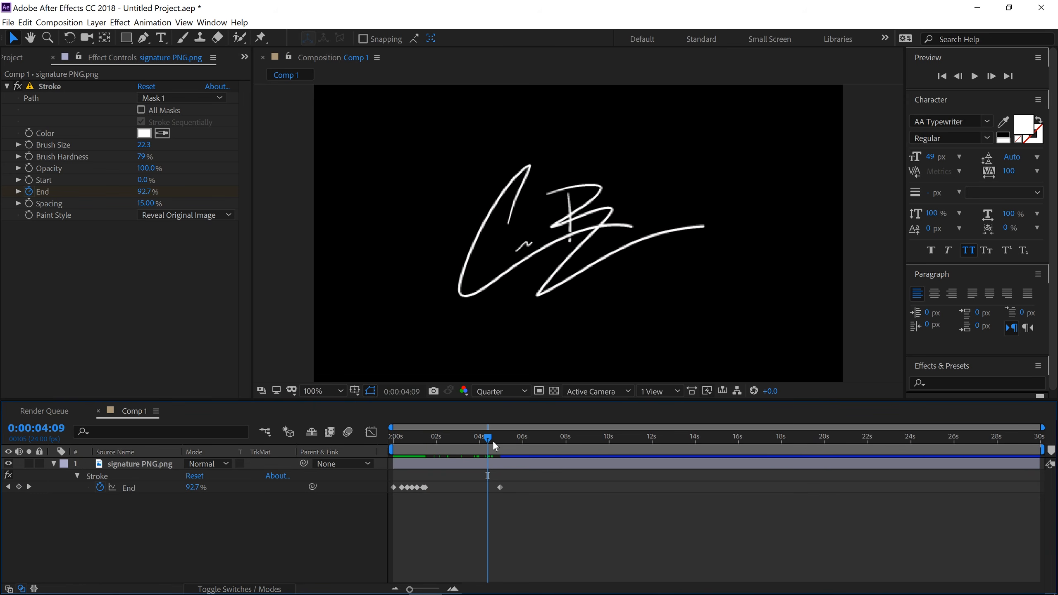
left_click(20, 486)
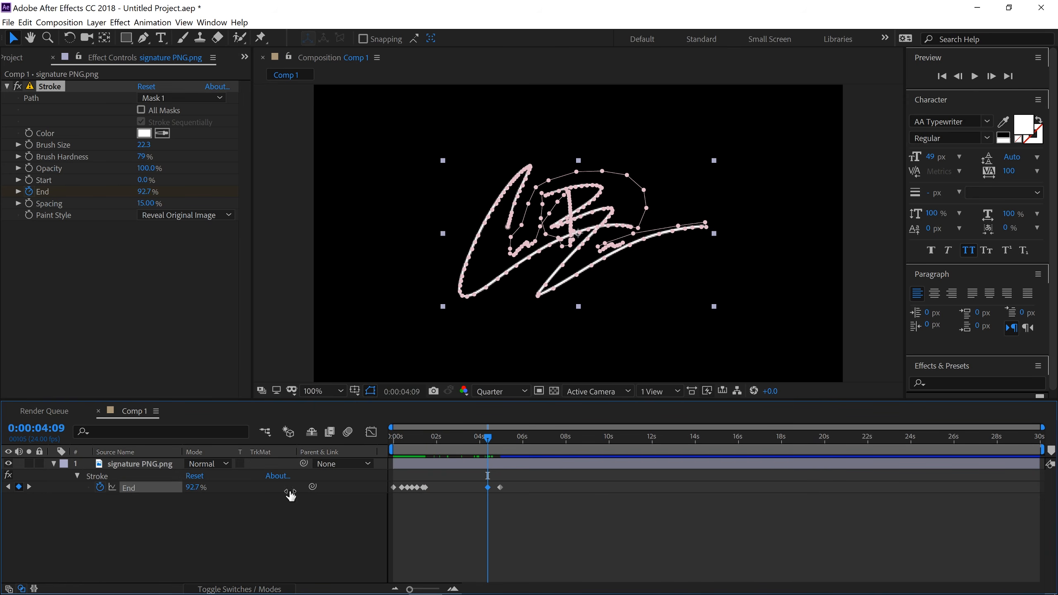
left_click_drag(488, 487, 437, 491)
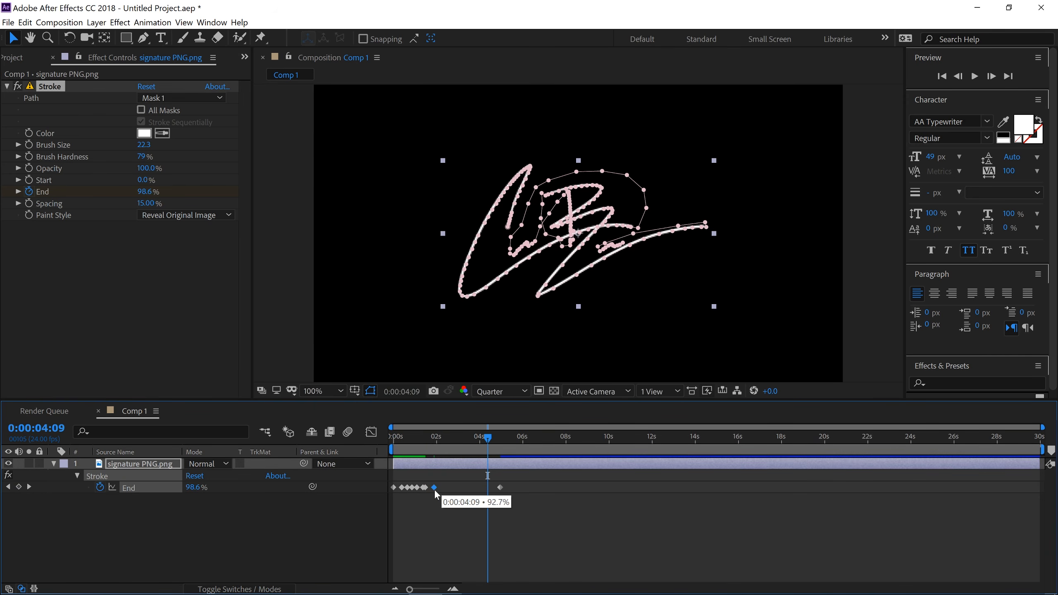
key("Home")
left_click(499, 518)
key("space")
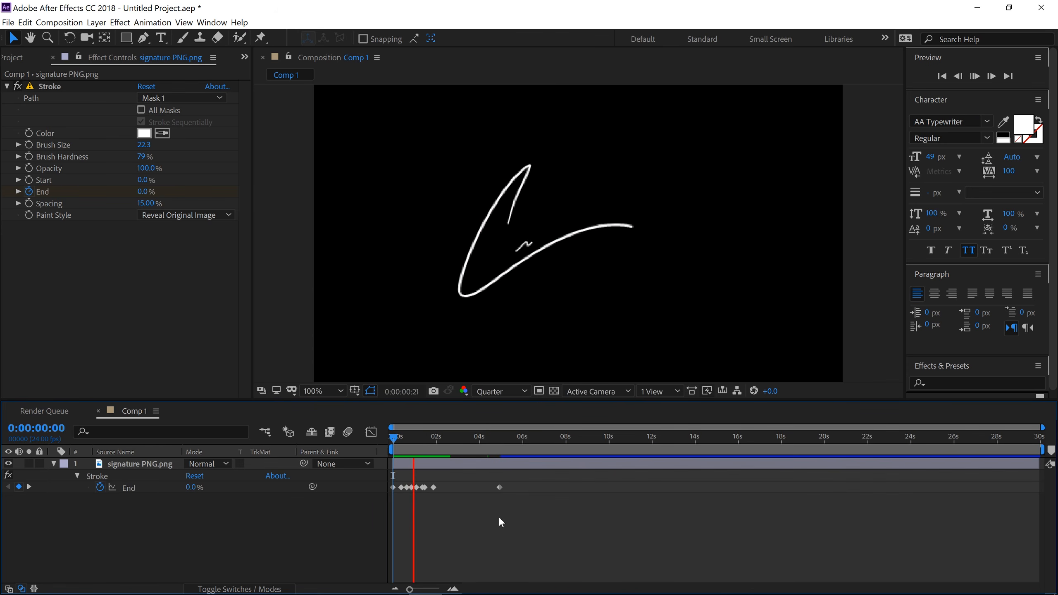
key("space")
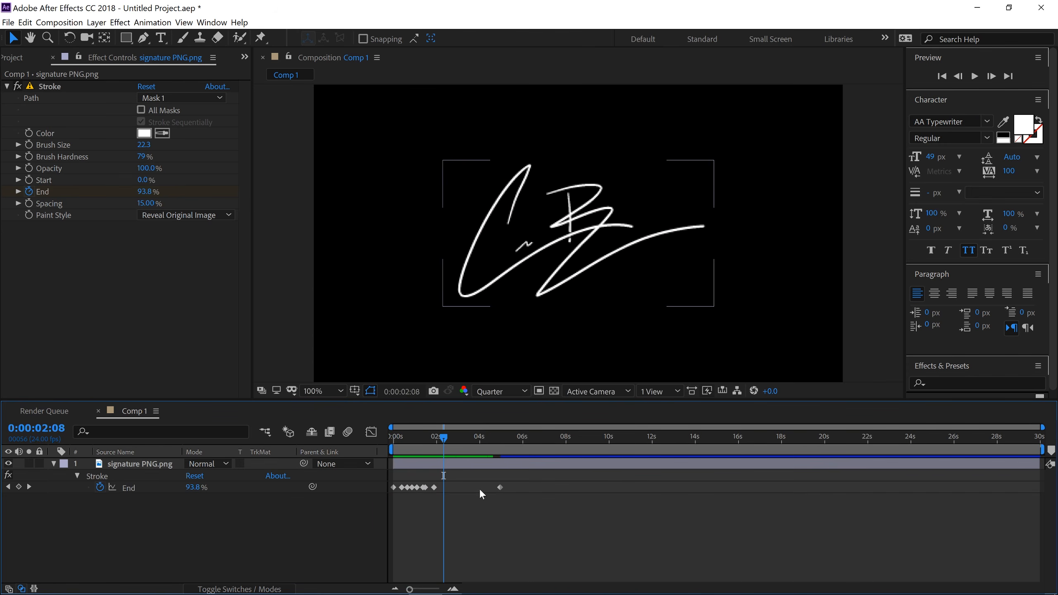
- Copy the End keyframe of the completed B tail, paste it at 0:00:02:05, and nudge it slightly earlier as a hold
mouse_move(446, 440)
left_mouse_down()
mouse_move(486, 441)
mouse_move(441, 443)
left_mouse_up()
left_click(434, 487)
key("ctrl+v")
left_click_drag(441, 488, 439, 488)
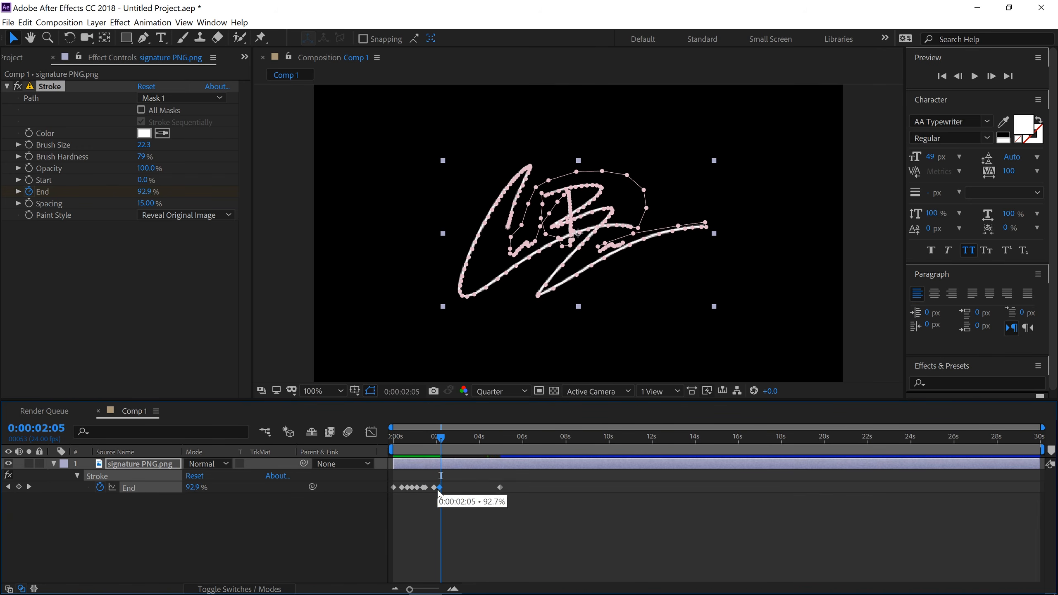
- Move the final 100% End keyframe to about two and a half seconds and play the complete signature animation
left_click_drag(465, 442, 498, 437)
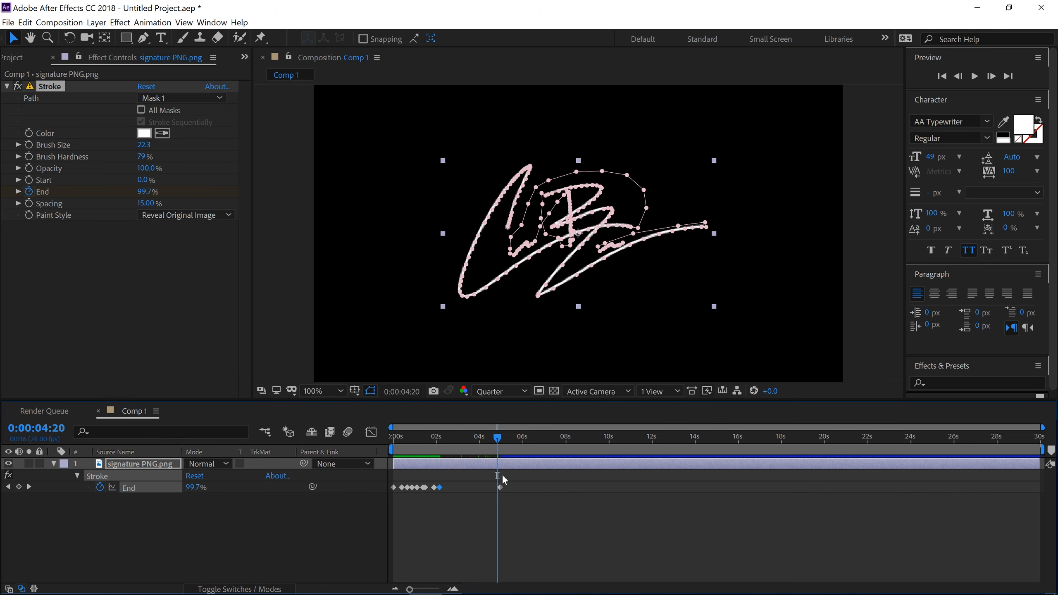
left_click_drag(501, 485, 450, 489)
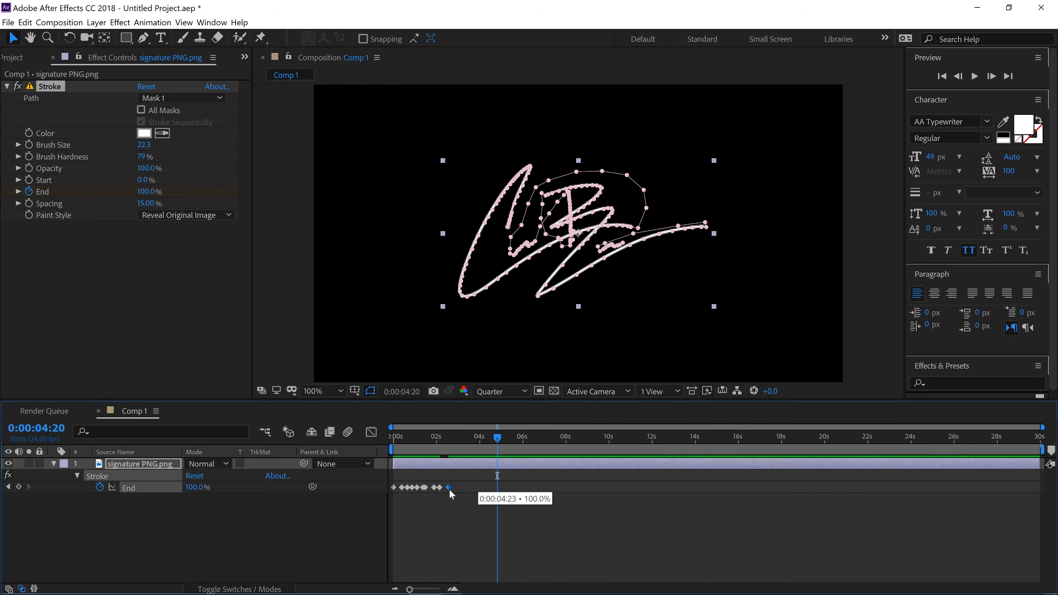
key("Home")
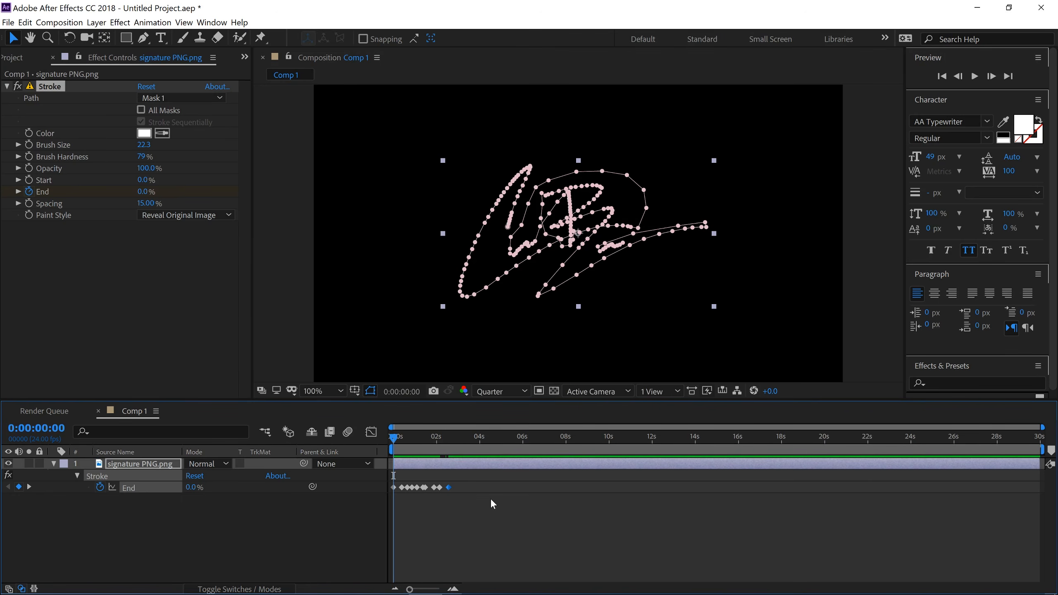
left_click(491, 501)
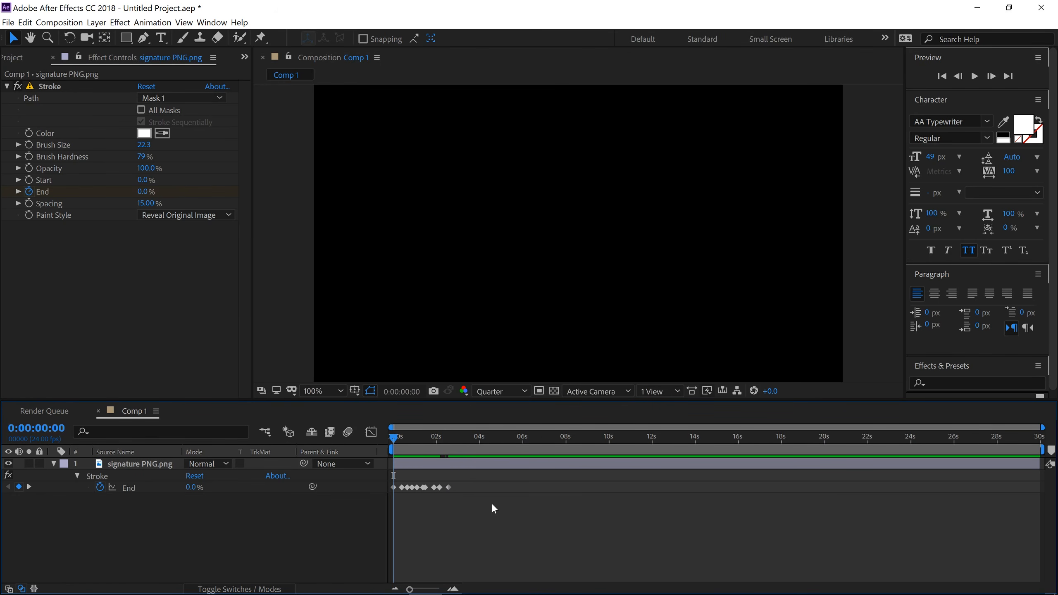
key("space")
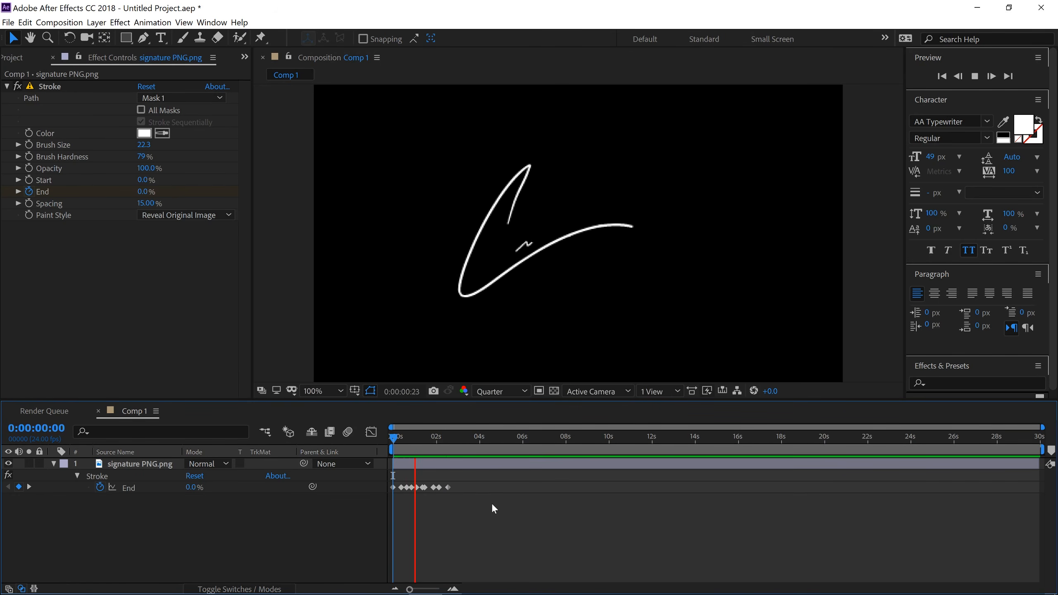
key("space")
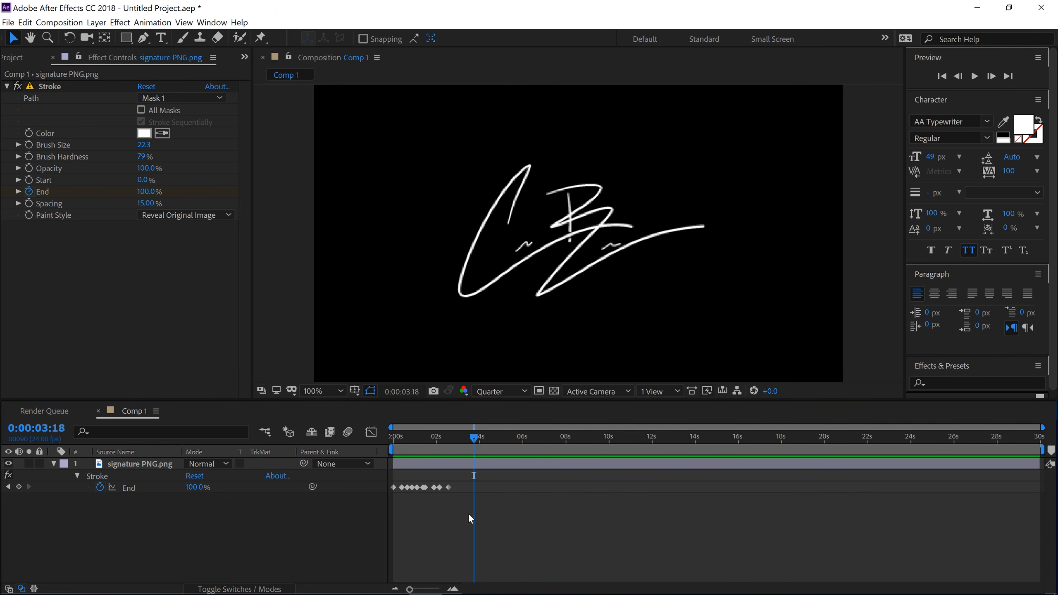
- Deselect the signature layer and add Comp 1 to the render queue
left_click(168, 463)
left_click(602, 543)
left_click(59, 23)
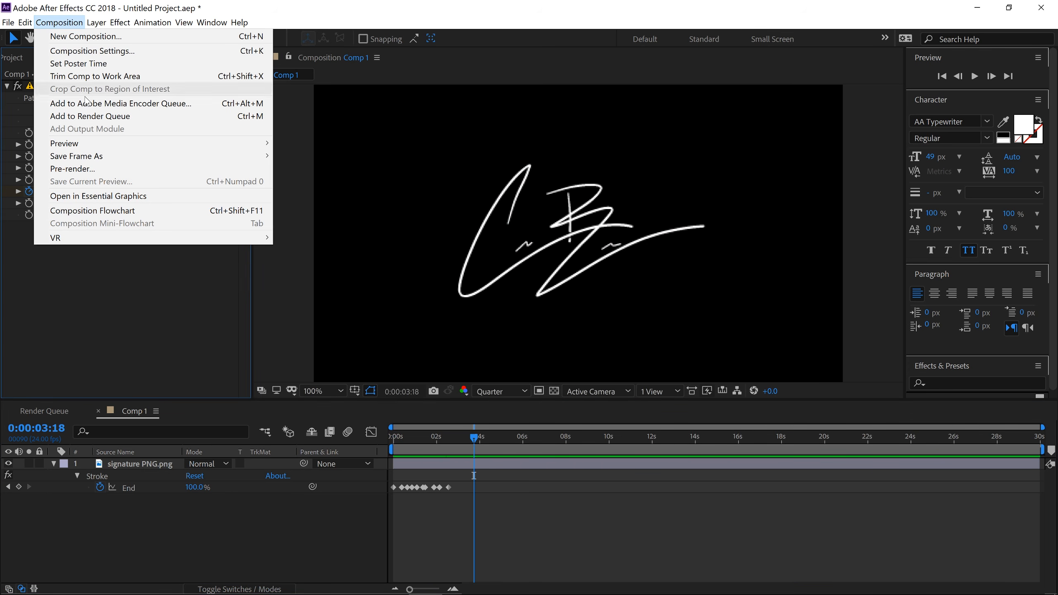
left_click(104, 116)
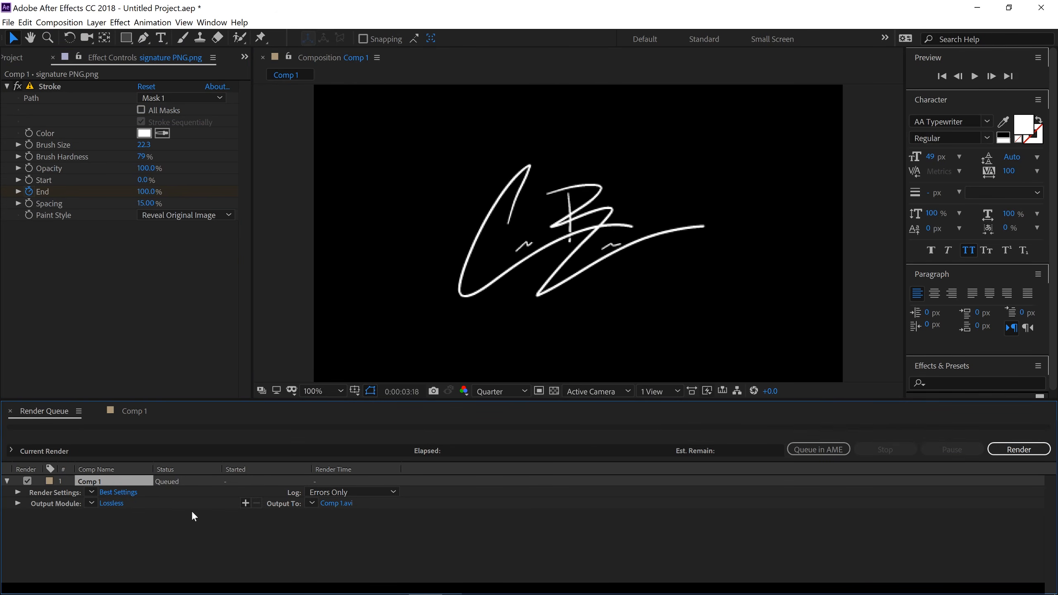
- Set the output module's video channels to RGB + Alpha, keeping the AVI format, and apply the settings
left_click(113, 503)
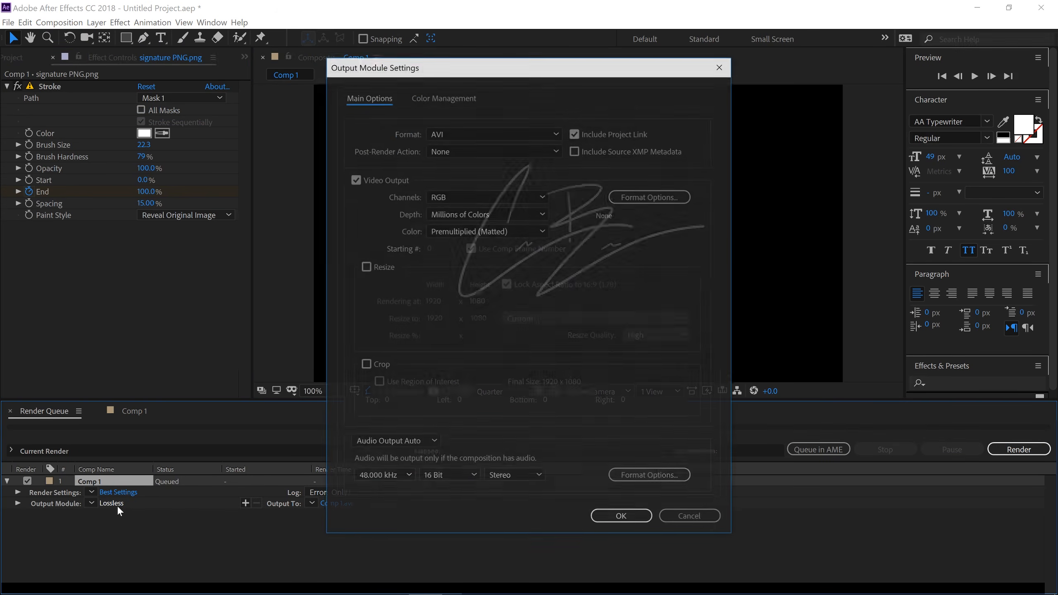
left_click(475, 197)
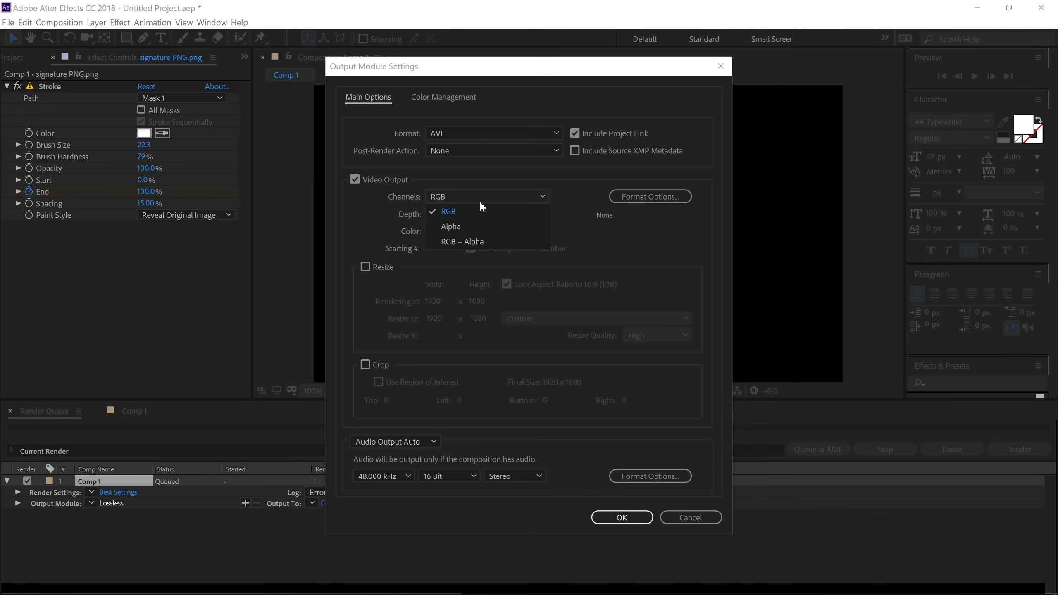
left_click(477, 242)
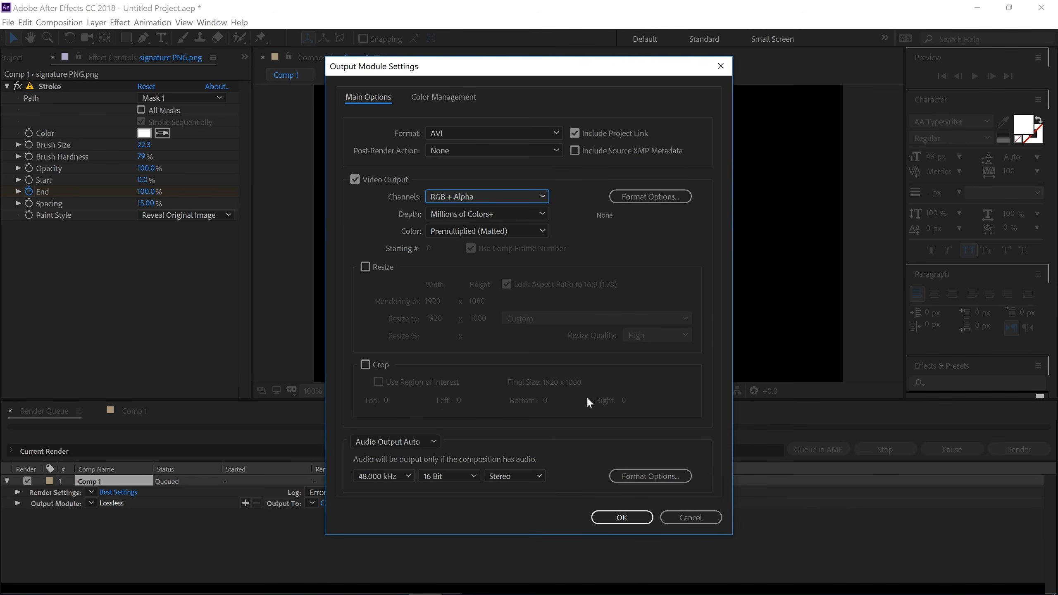
left_click(621, 518)
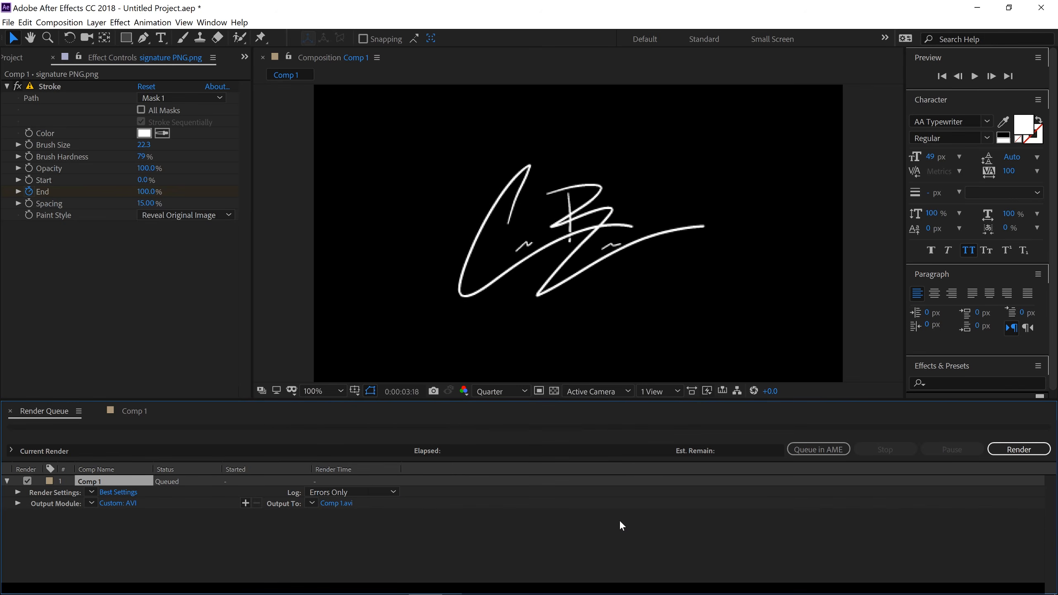